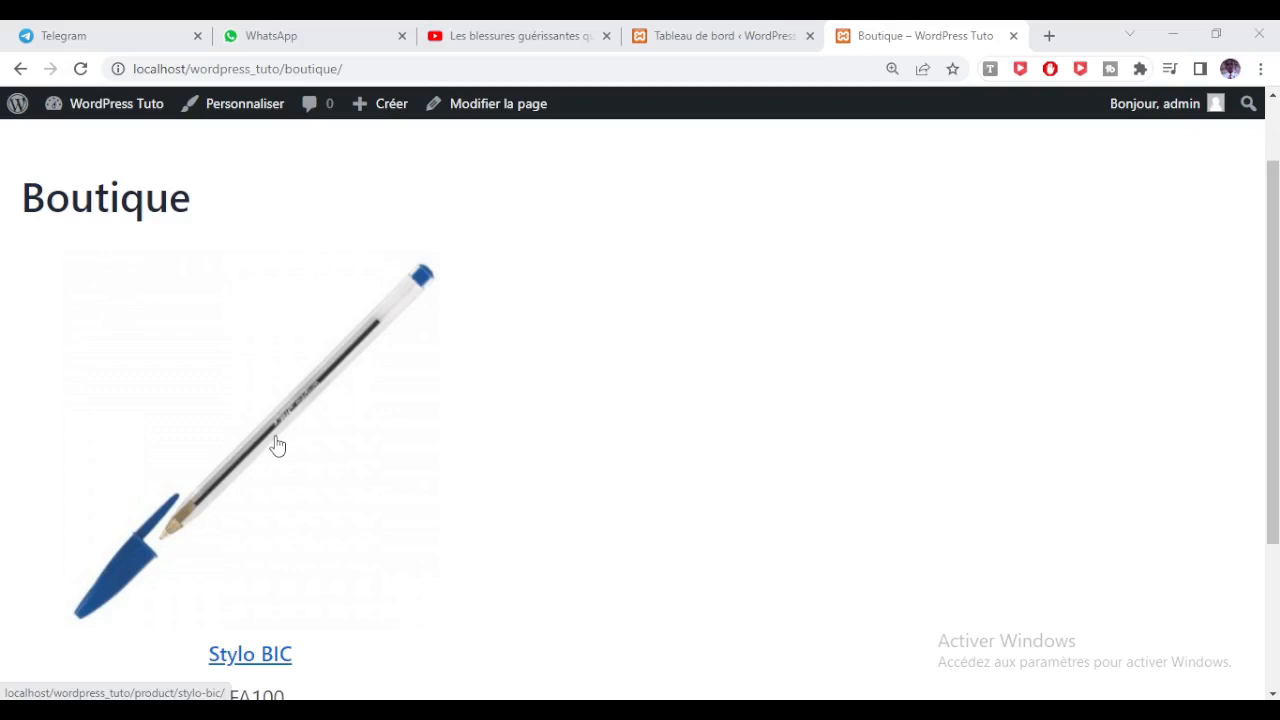
Add one blue (Bleu) Stylo BIC to the cart, and reload the product page with the form resubmitted.
scroll(537, 449, up, 1)
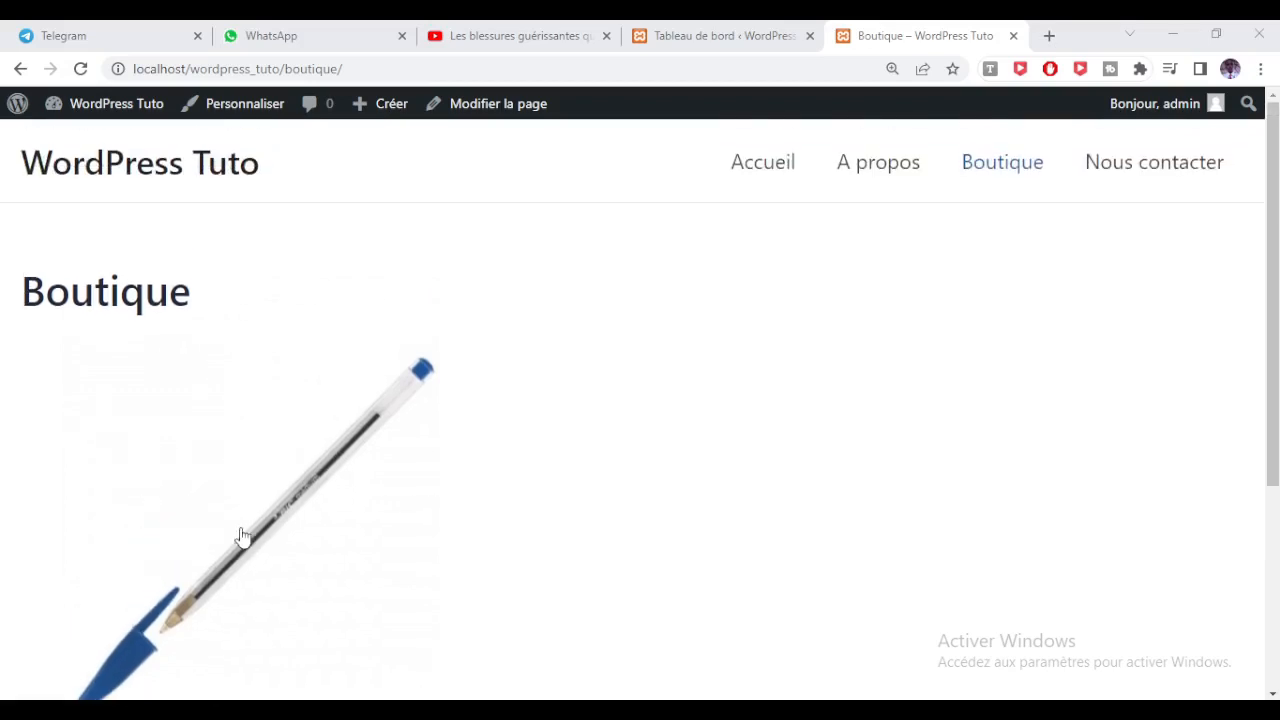
click(291, 535)
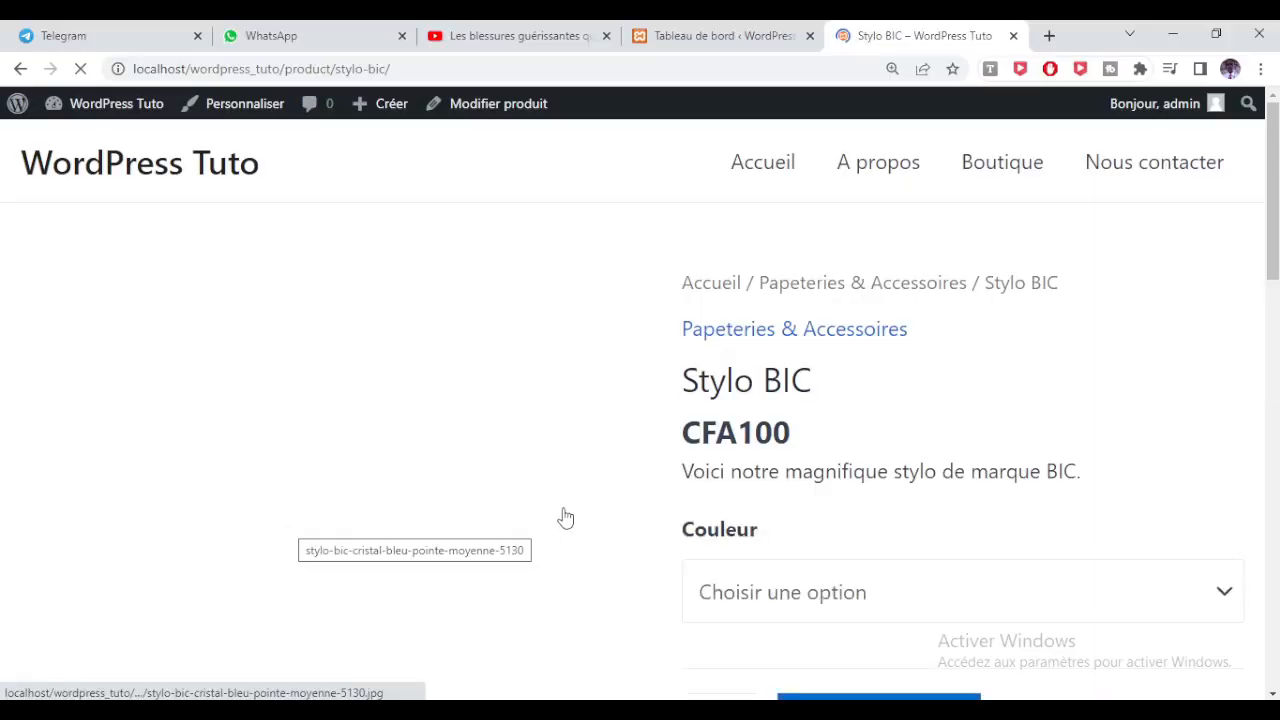
click(866, 600)
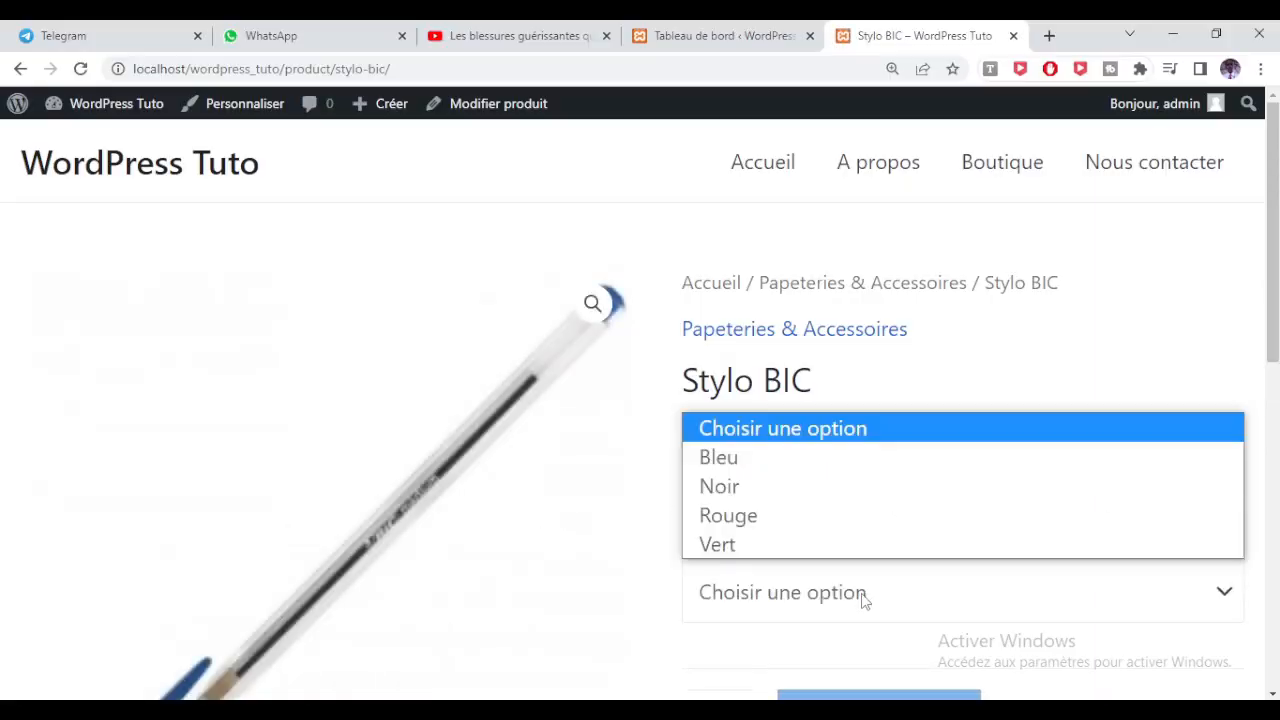
click(731, 470)
scroll(826, 509, down, 3)
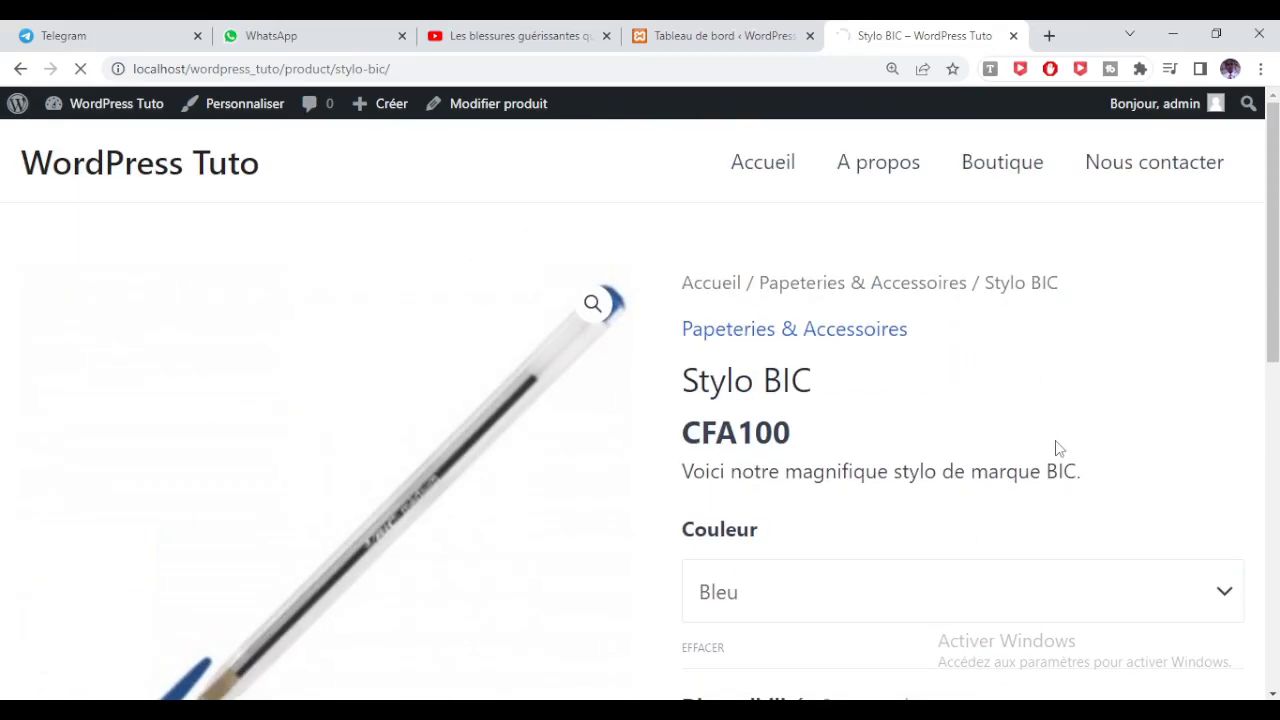
scroll(849, 546, down, 3)
click(849, 471)
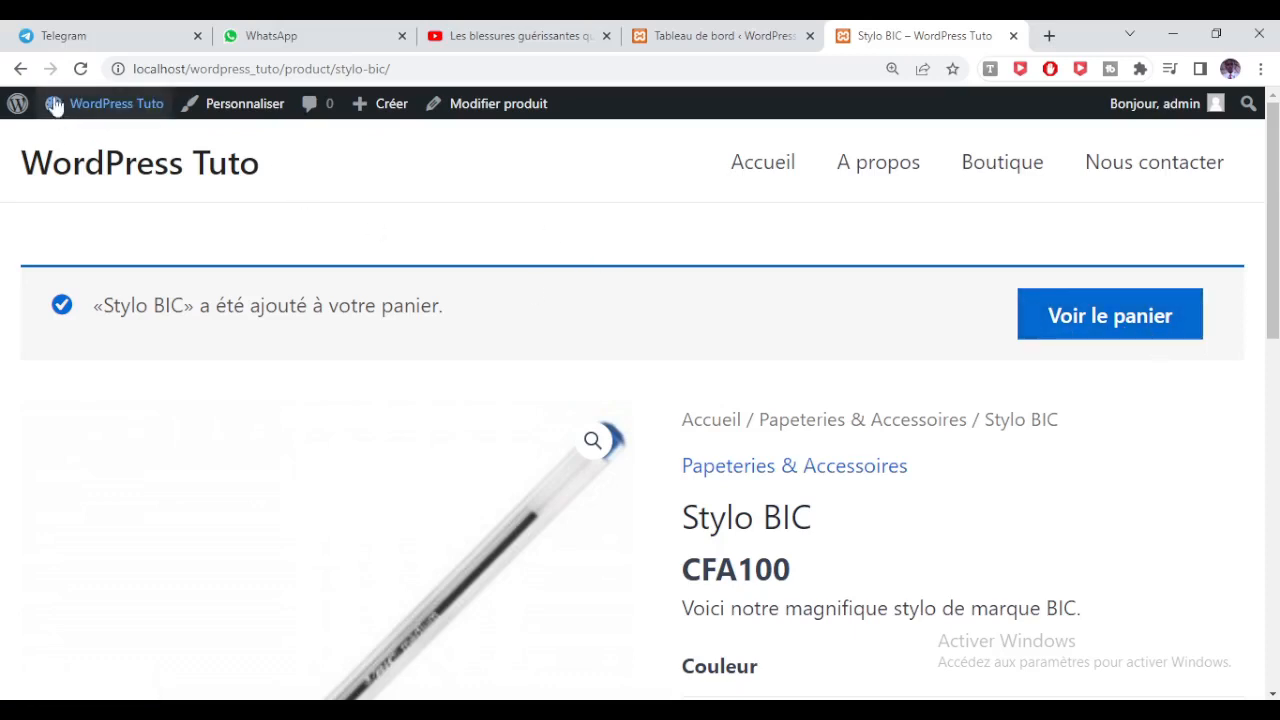
click(80, 68)
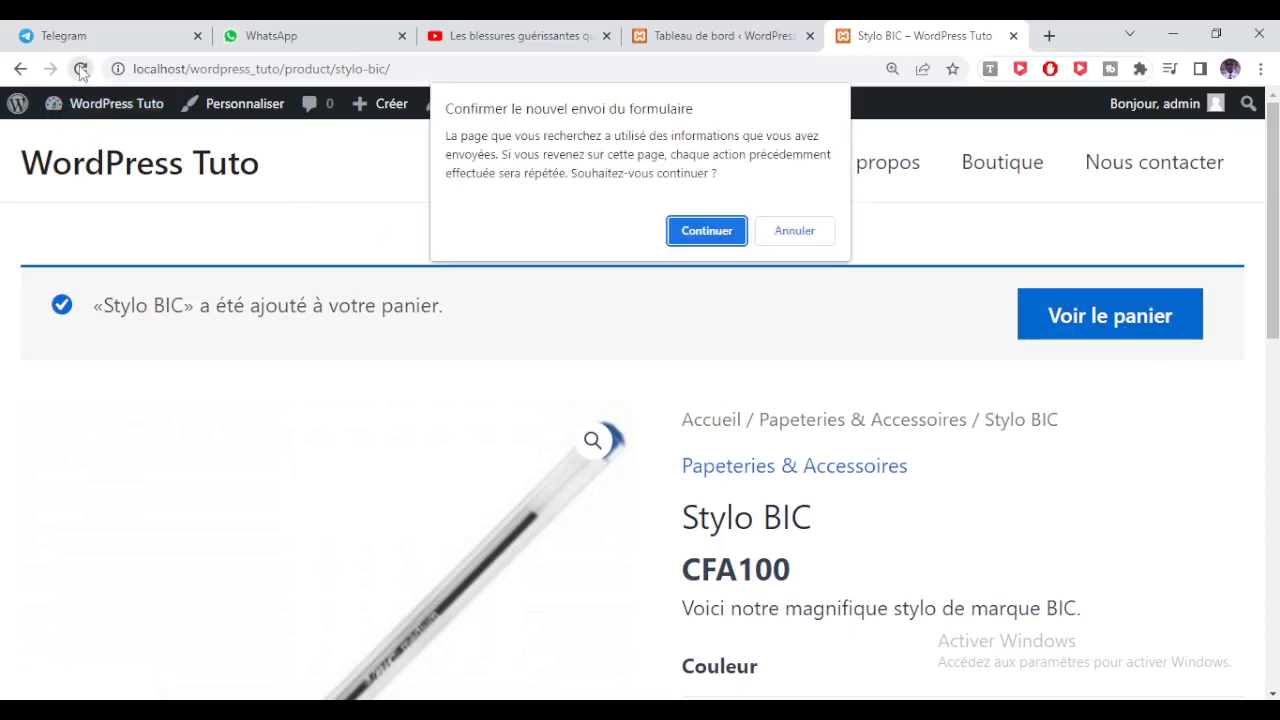
click(706, 231)
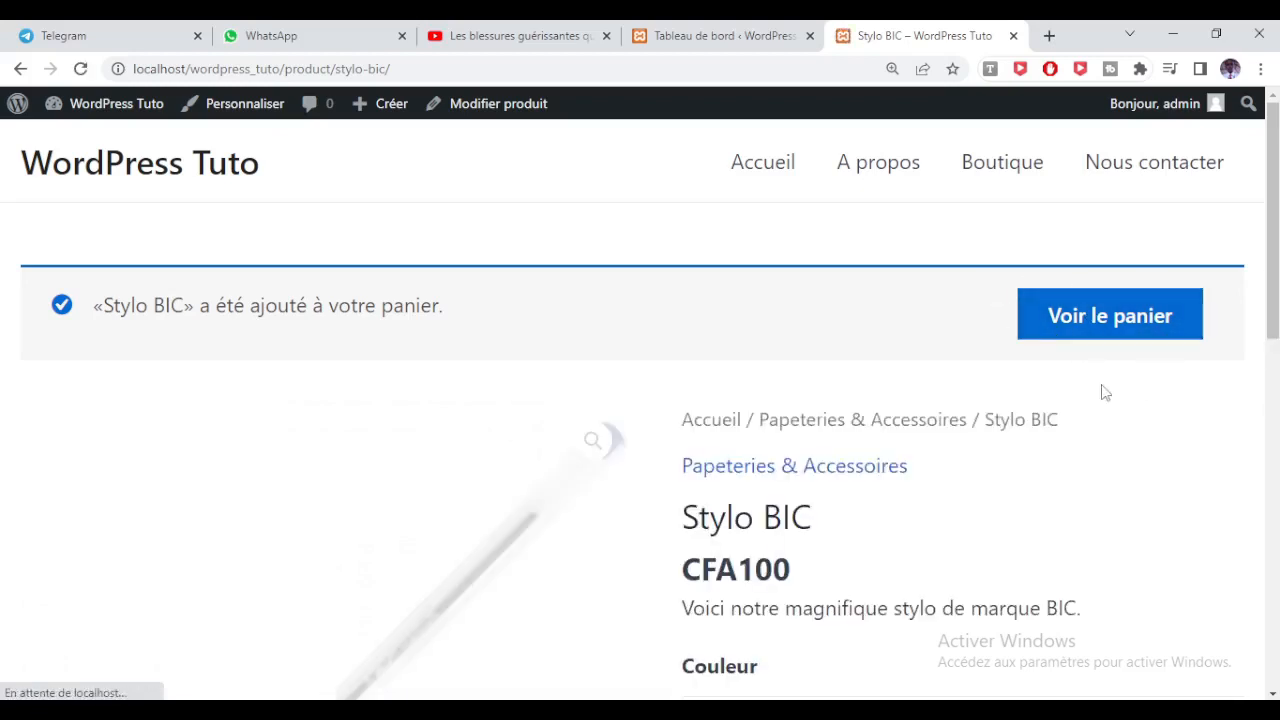
Return to the Boutique page, reopen the Stylo BIC product and check the pages for access to the cart.
click(985, 170)
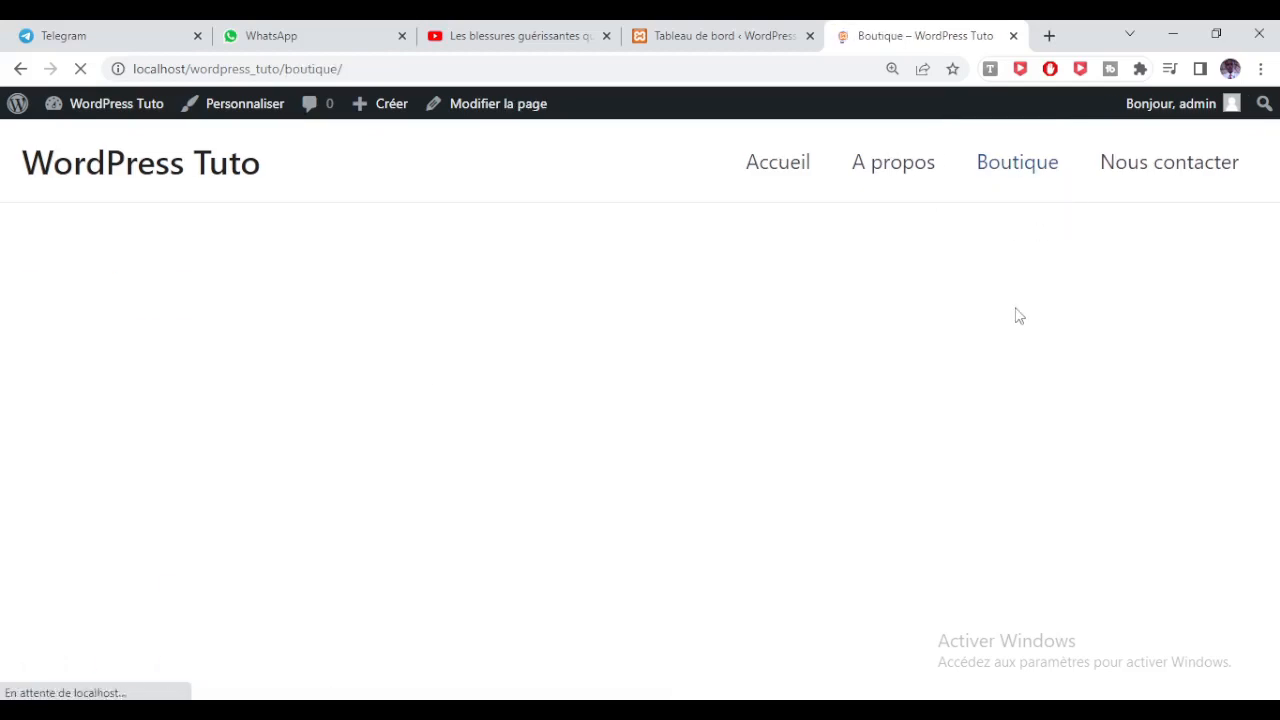
scroll(383, 326, down, 3)
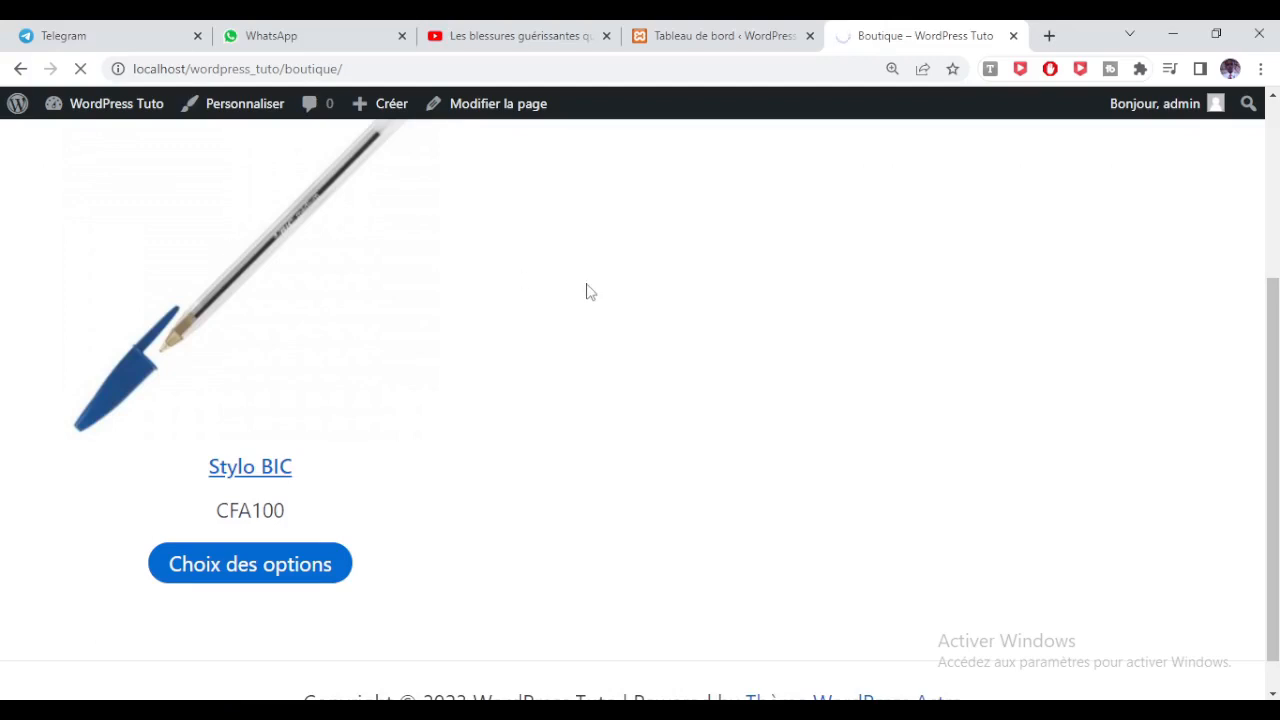
scroll(1085, 335, down, 5)
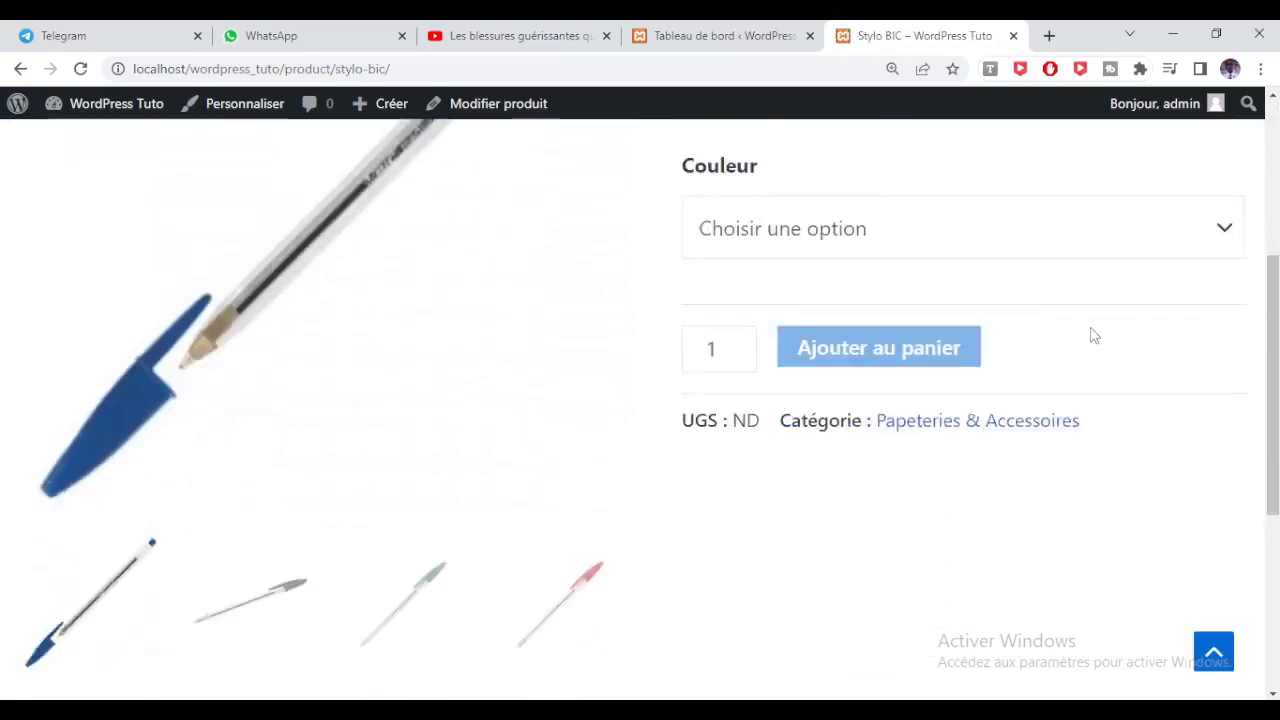
scroll(1091, 335, up, 5)
scroll(1029, 346, down, 10)
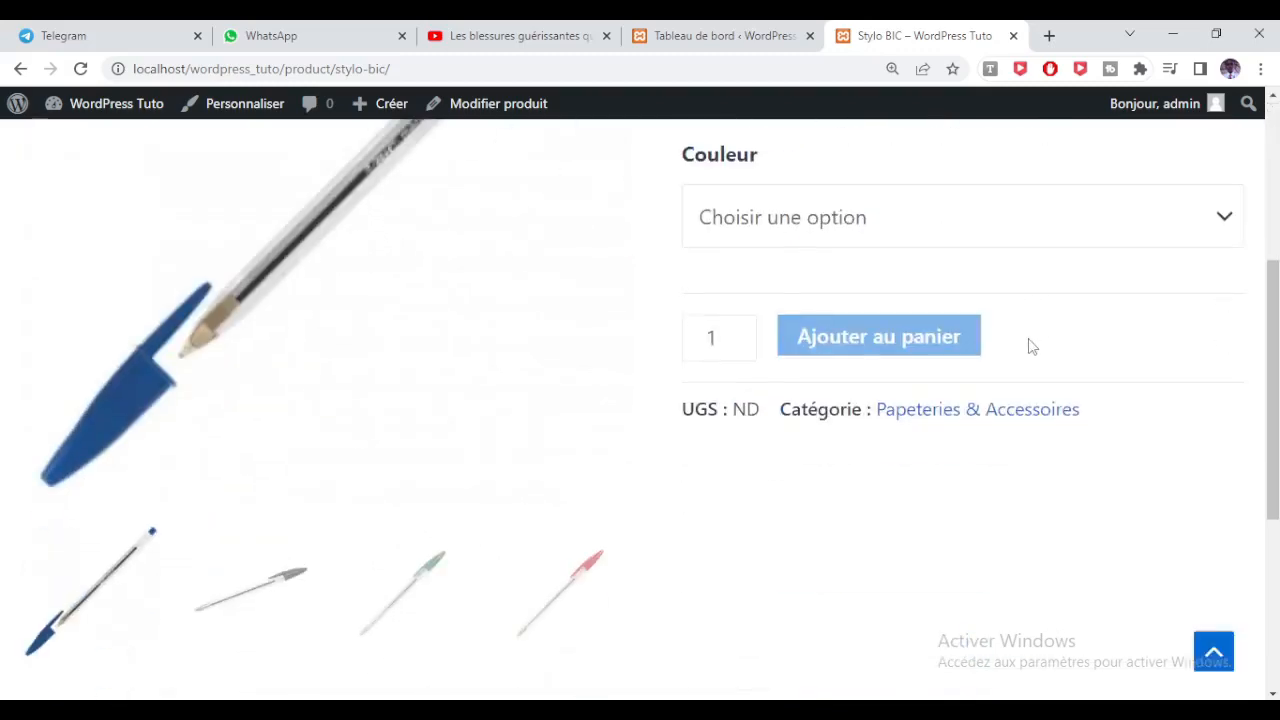
scroll(940, 433, up, 10)
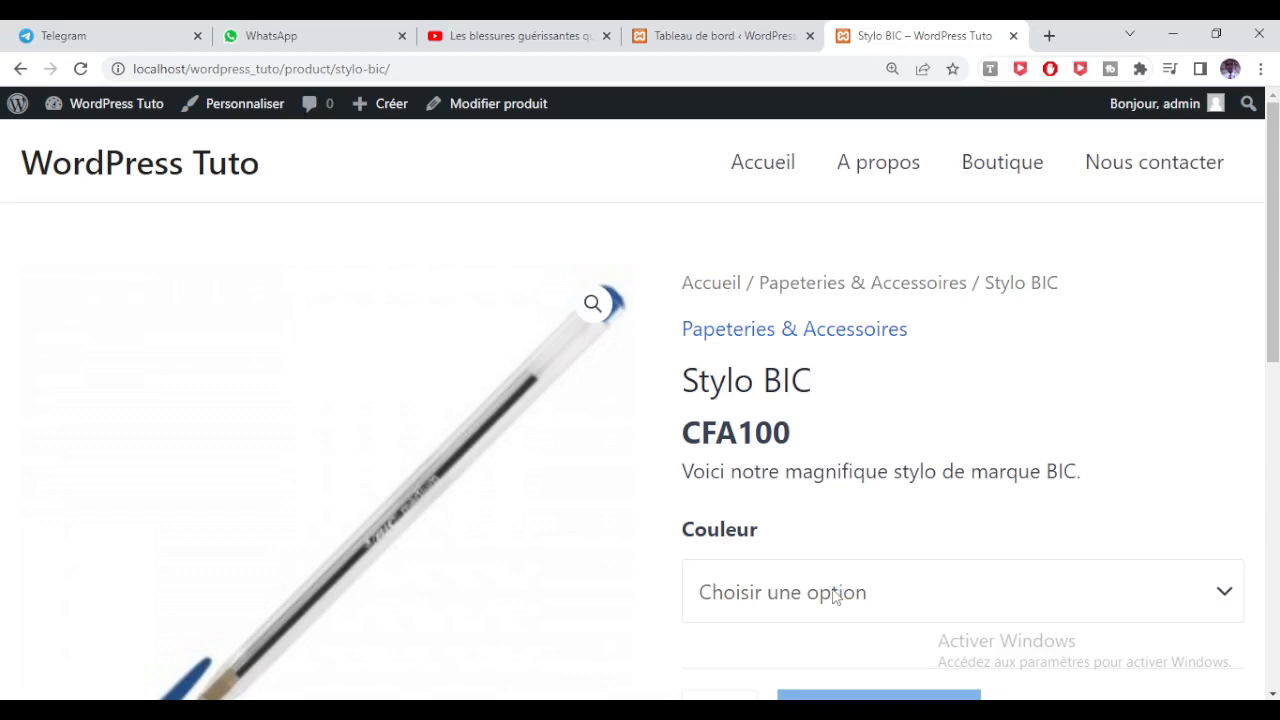
Go to the WordPress admin and search the plugins available to add for "cart floating".
click(722, 35)
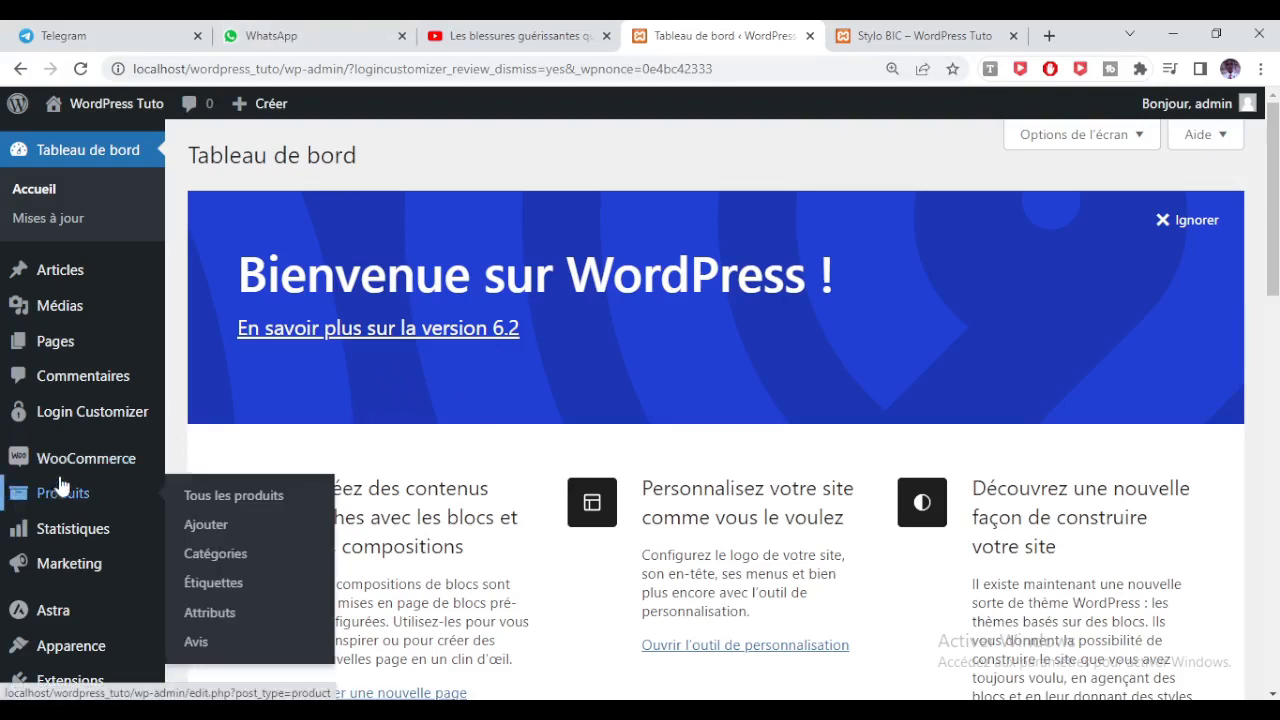
mouse_move(84, 564)
scroll(84, 564, down, 2)
mouse_move(34, 549)
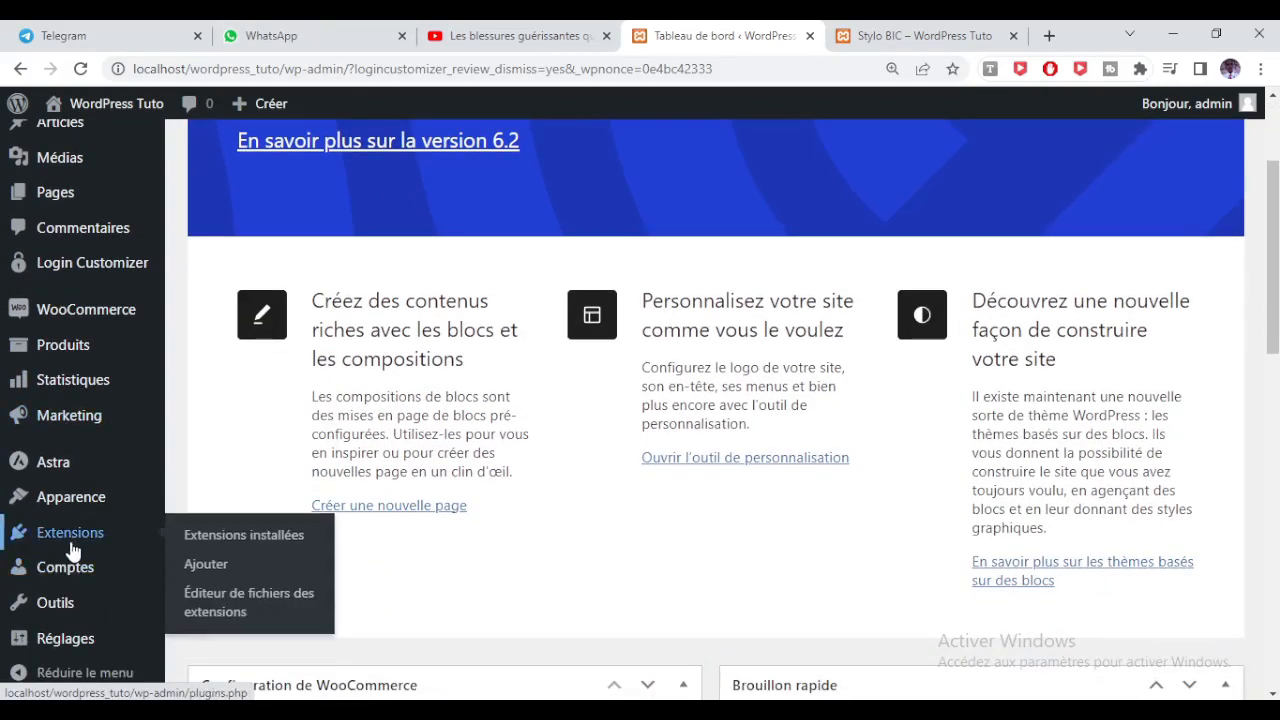
click(196, 566)
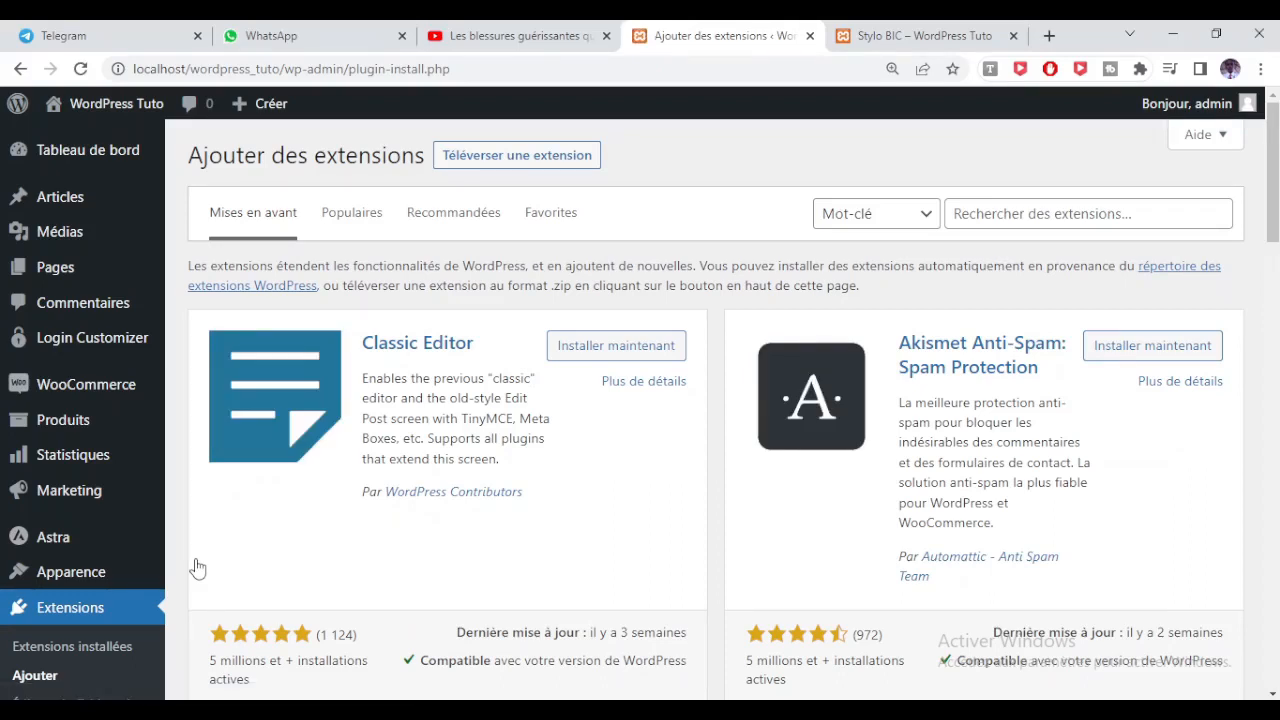
click(1111, 213)
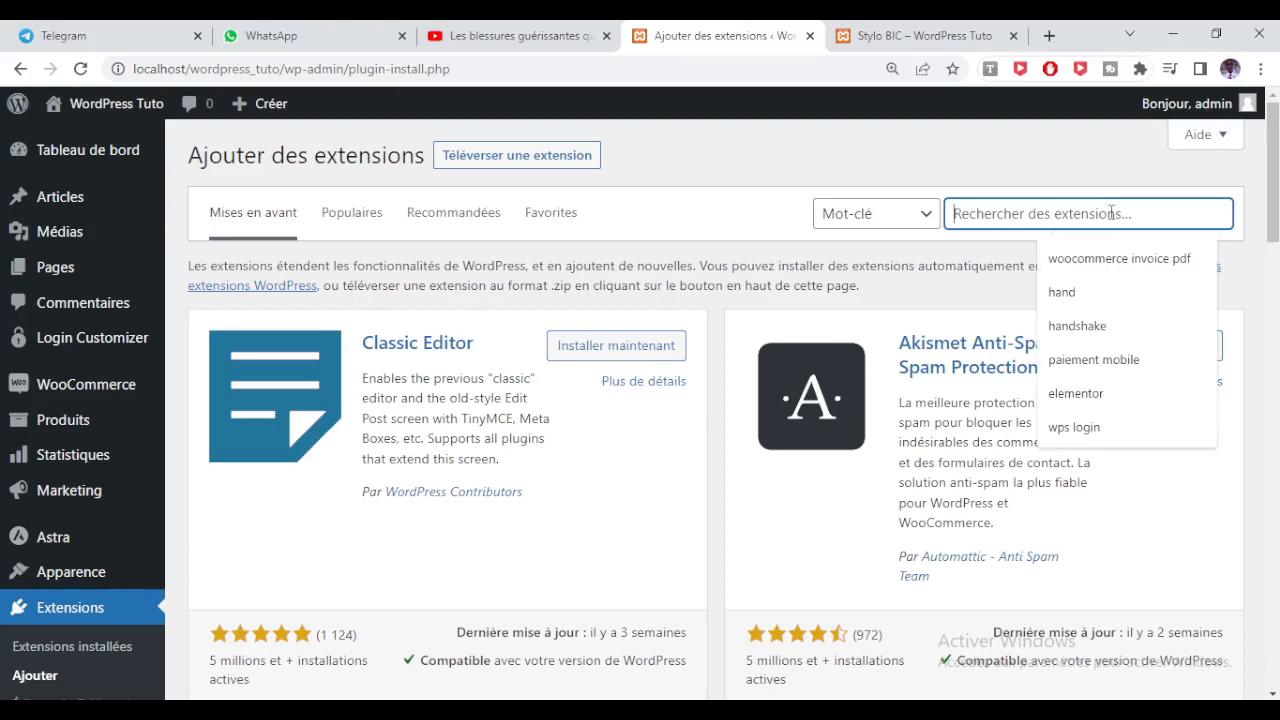
text(cart)
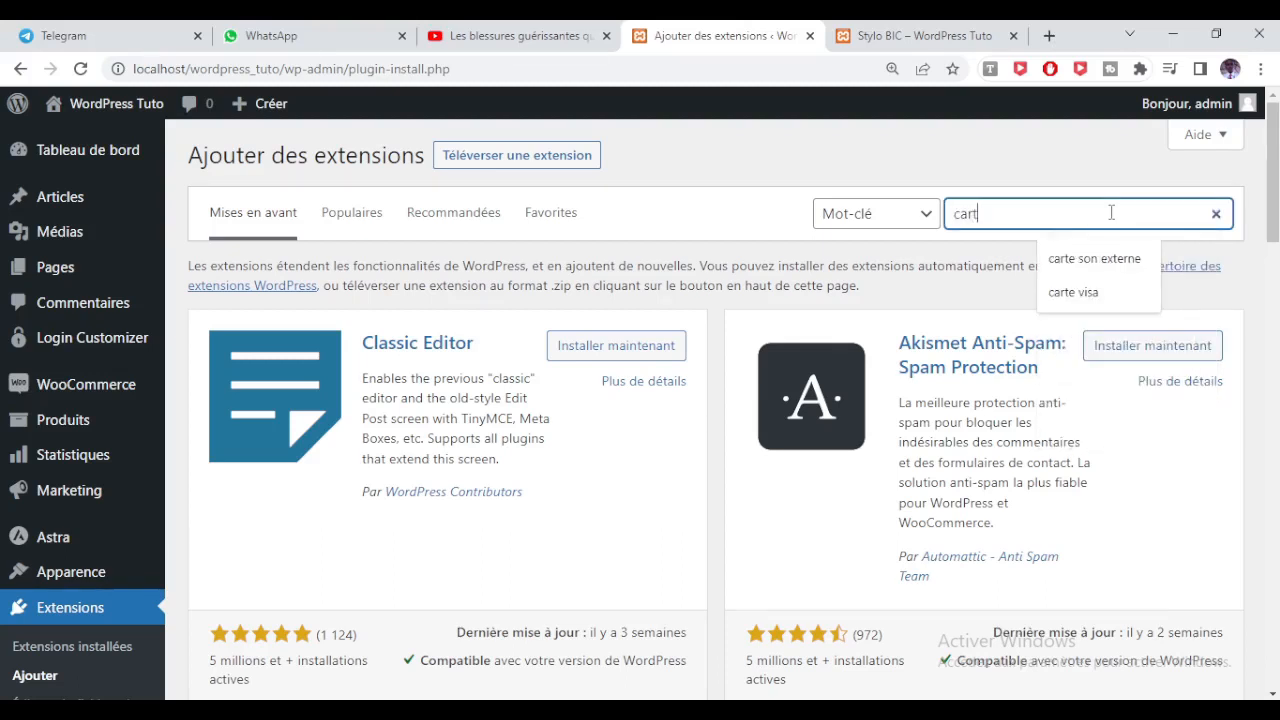
text( floating)
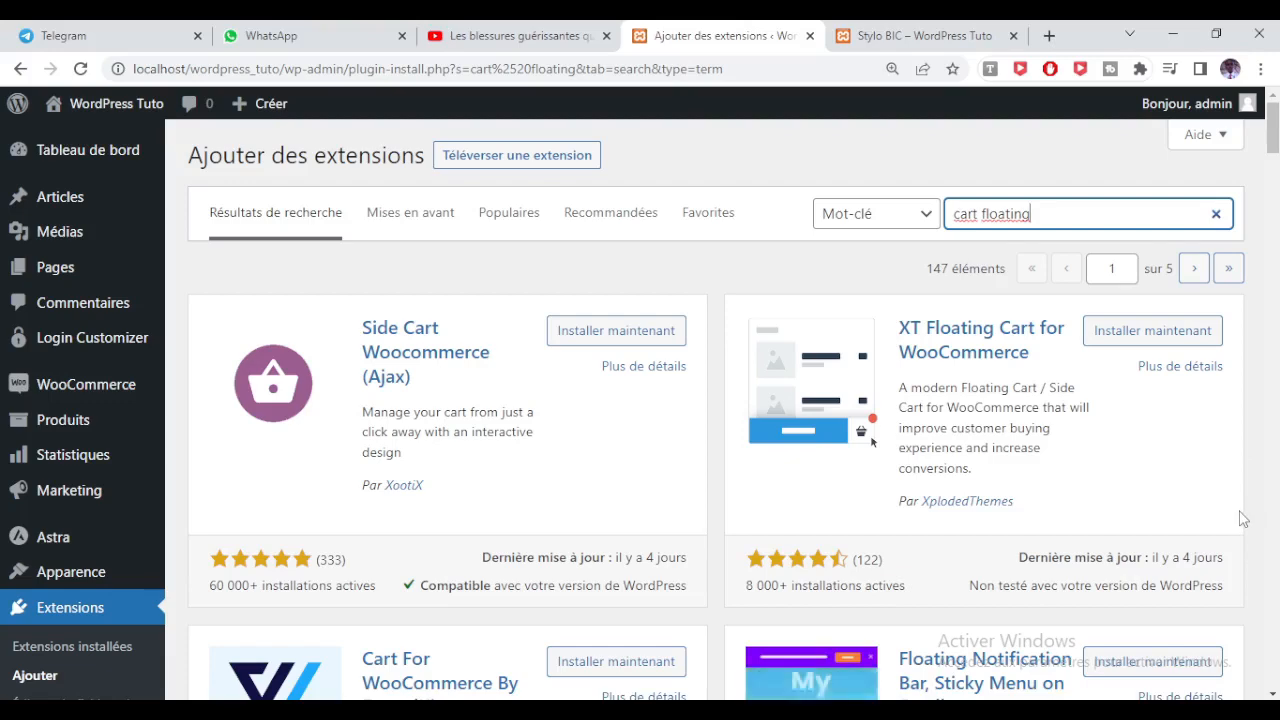
Review the plugin search results and install XT Floating Cart for WooCommerce.
scroll(505, 368, down, 1)
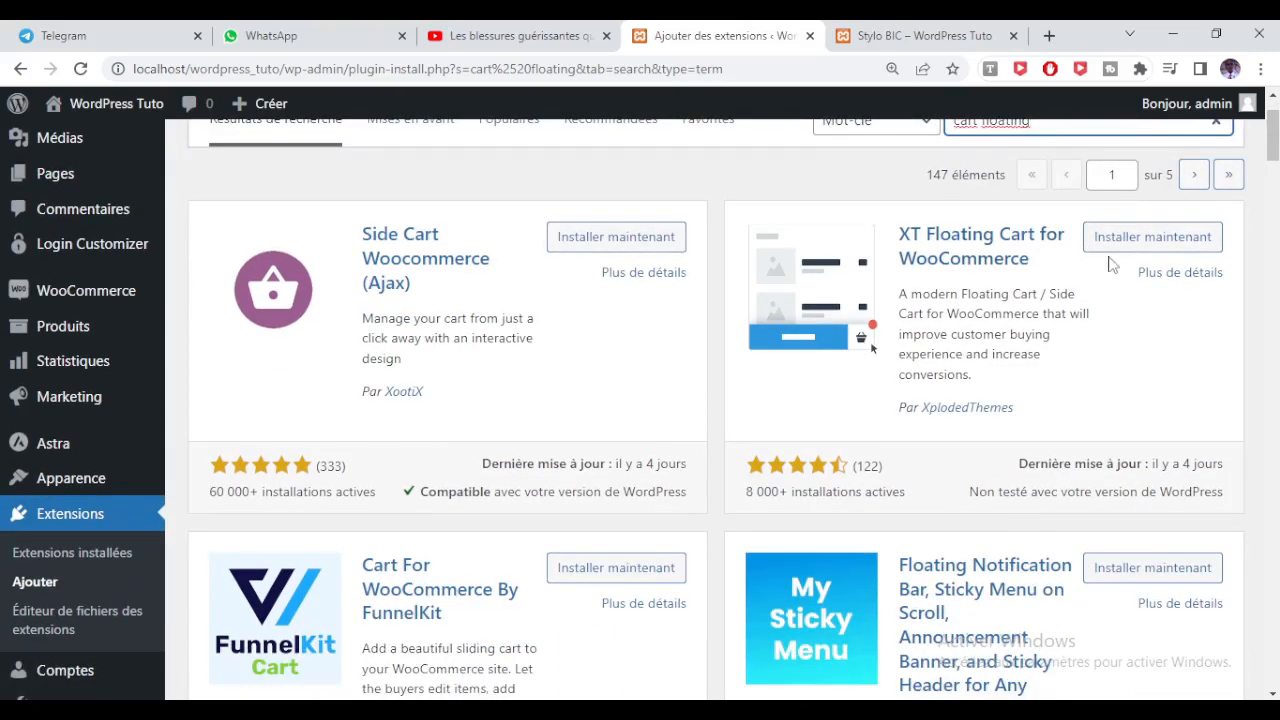
scroll(1180, 300, down, 3)
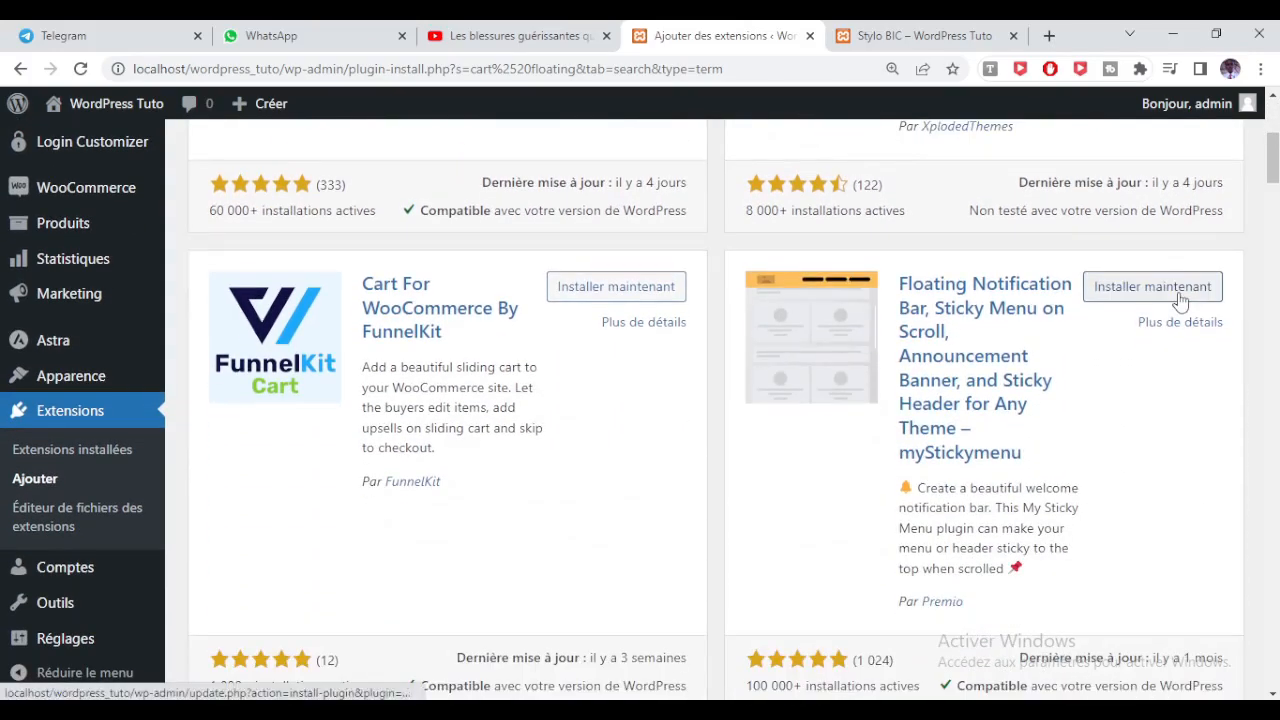
scroll(1180, 300, up, 2)
scroll(1181, 302, up, 1)
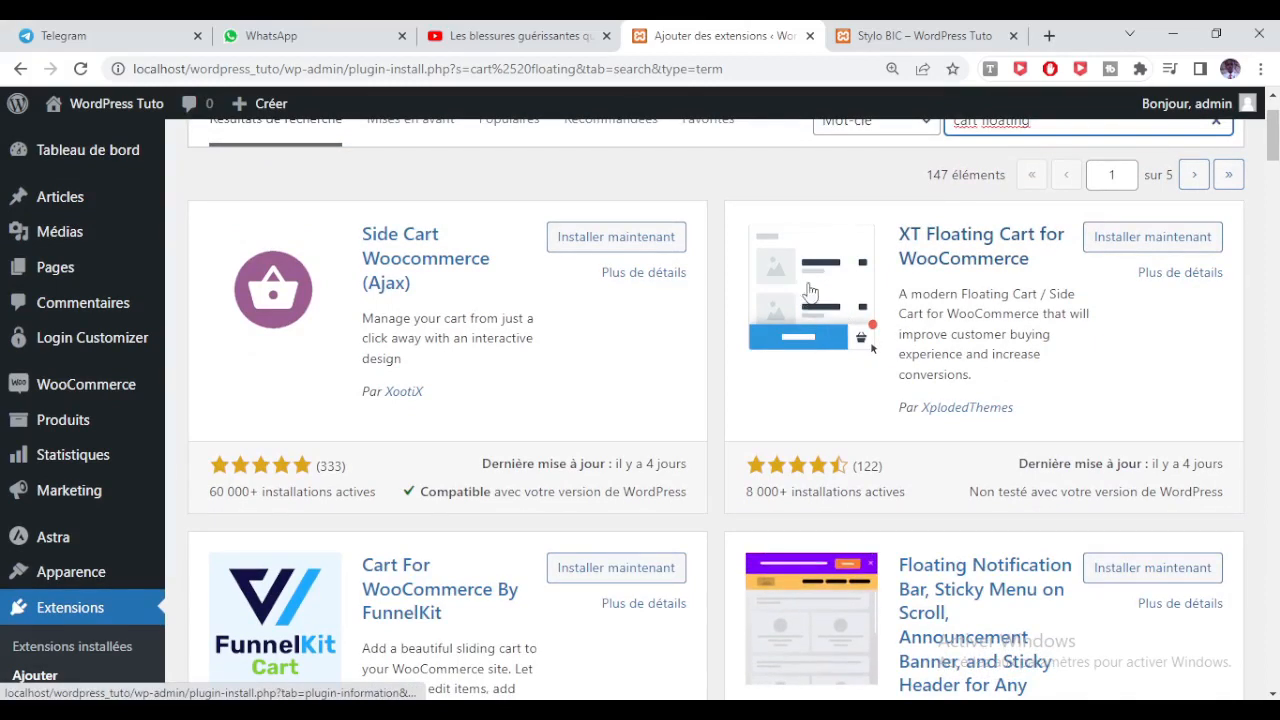
click(1139, 247)
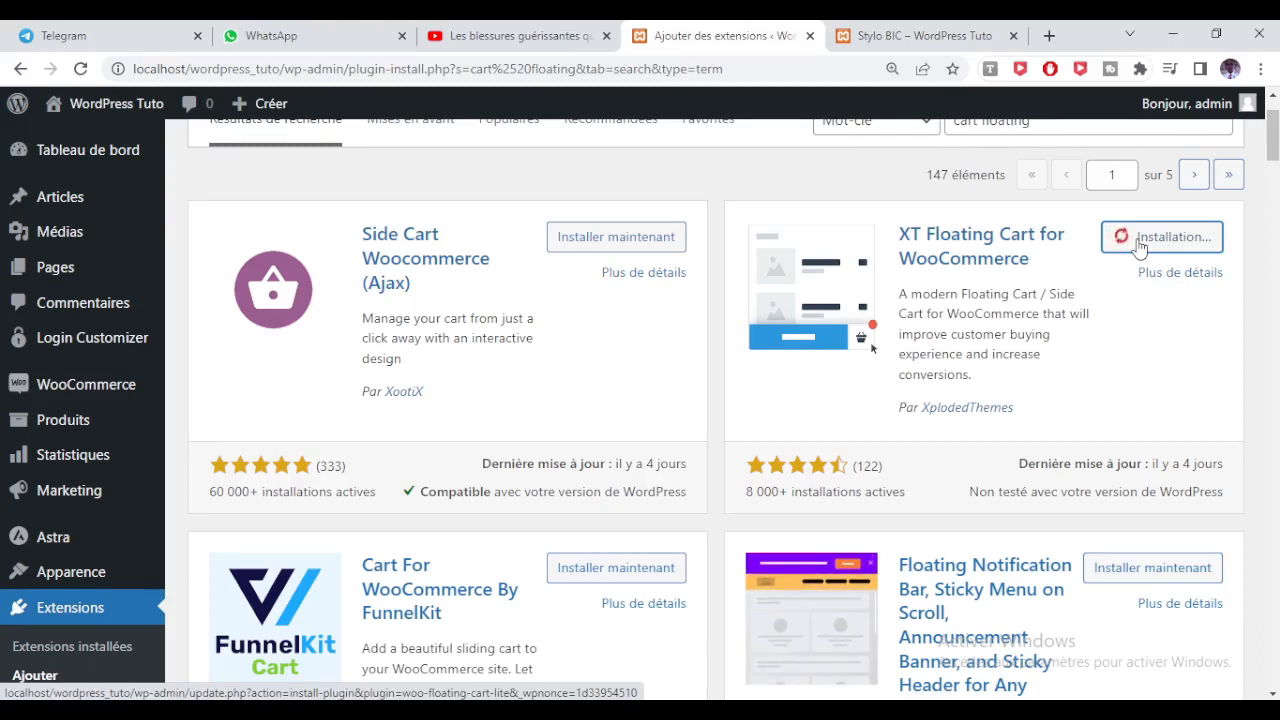
Activate XT Floating Cart for WooCommerce and authorize its opt-in request to reach the plugin settings.
scroll(1140, 245, up, 1)
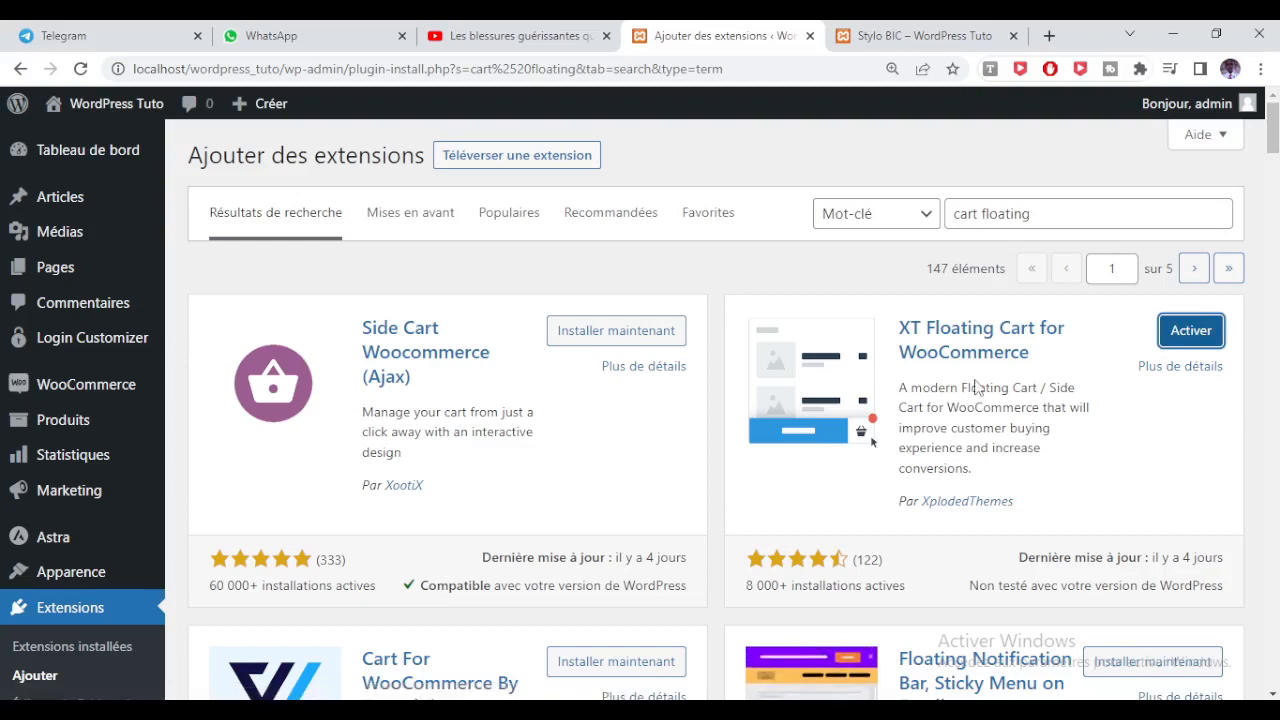
click(1197, 338)
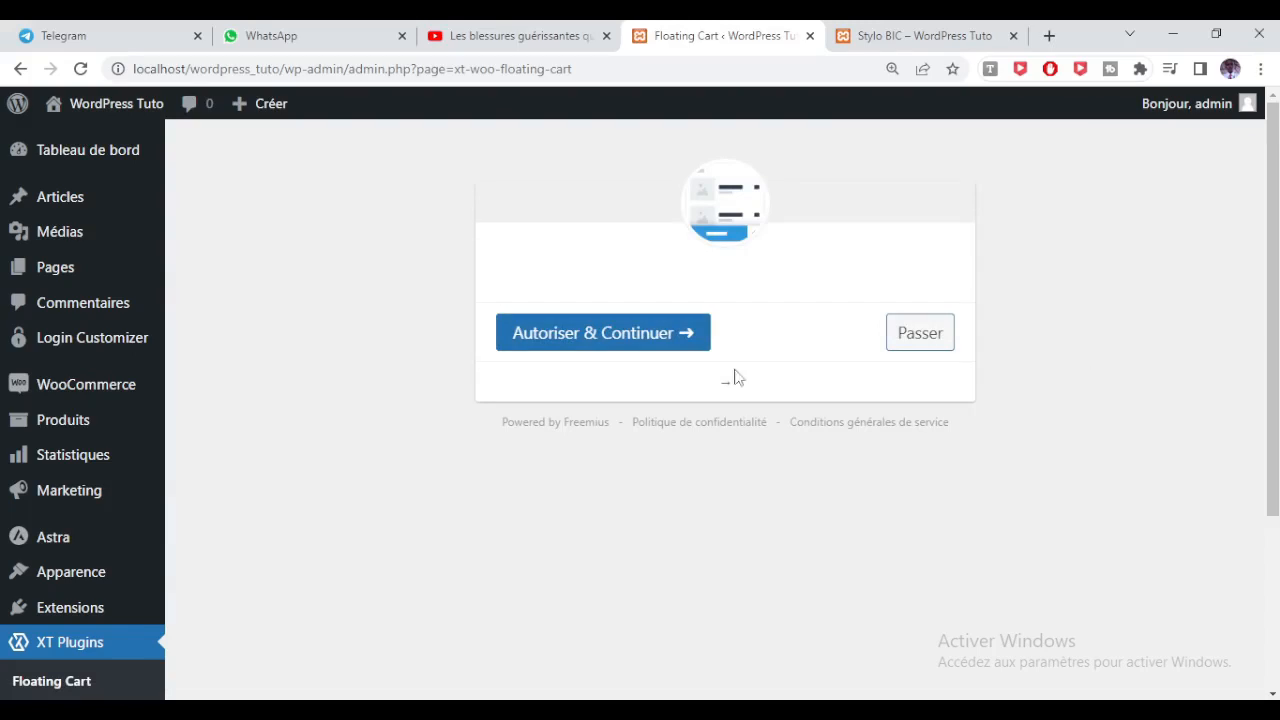
click(633, 336)
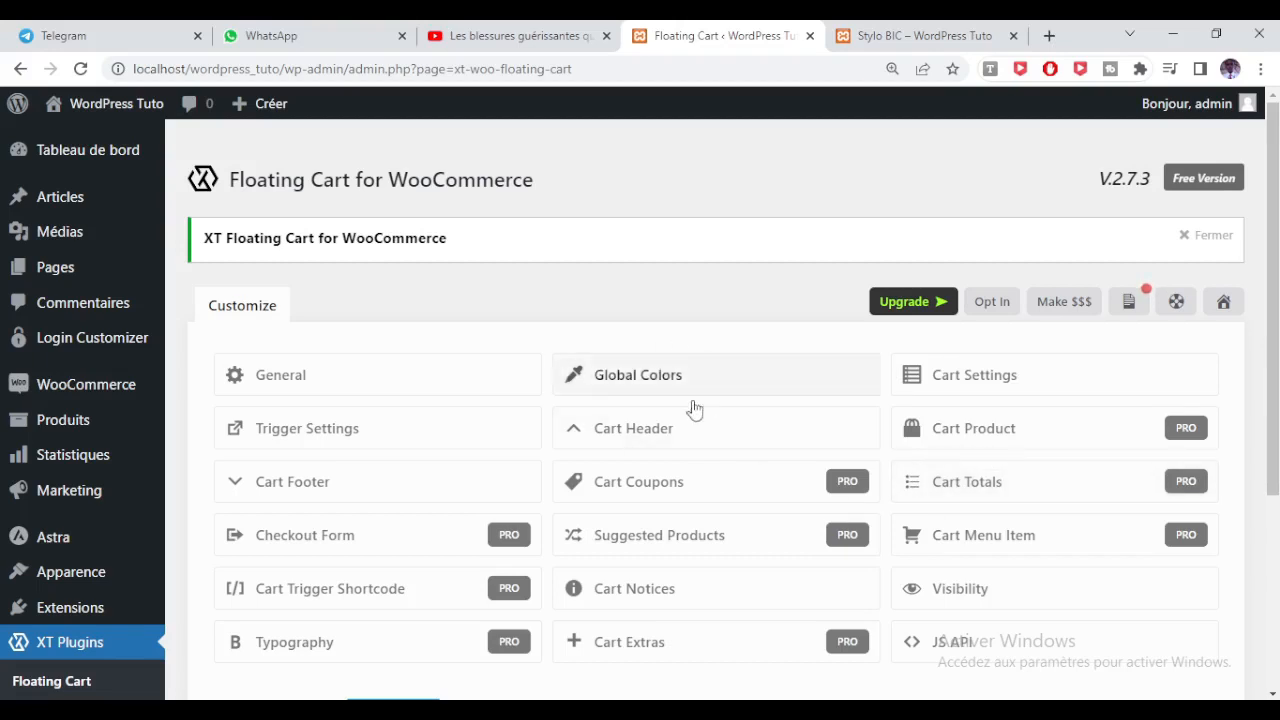
Look over the Floating Cart setting sections and open General in the Customizer.
scroll(543, 383, down, 1)
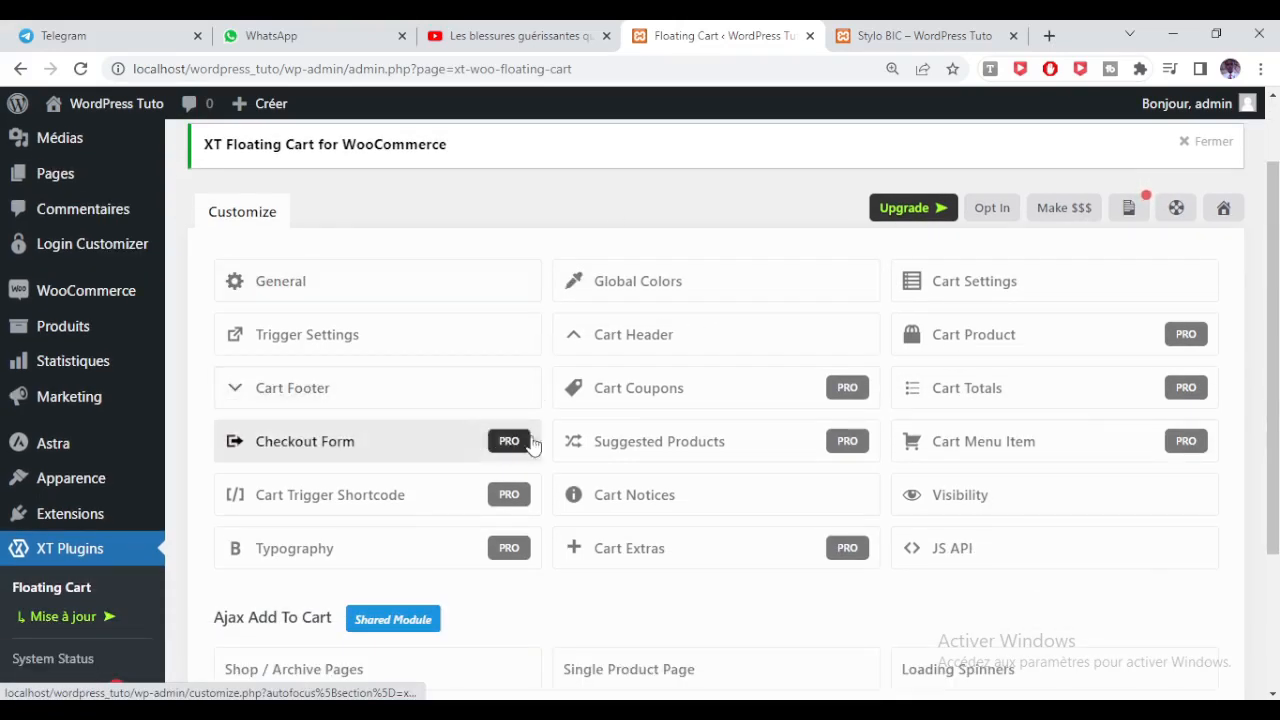
scroll(551, 443, down, 2)
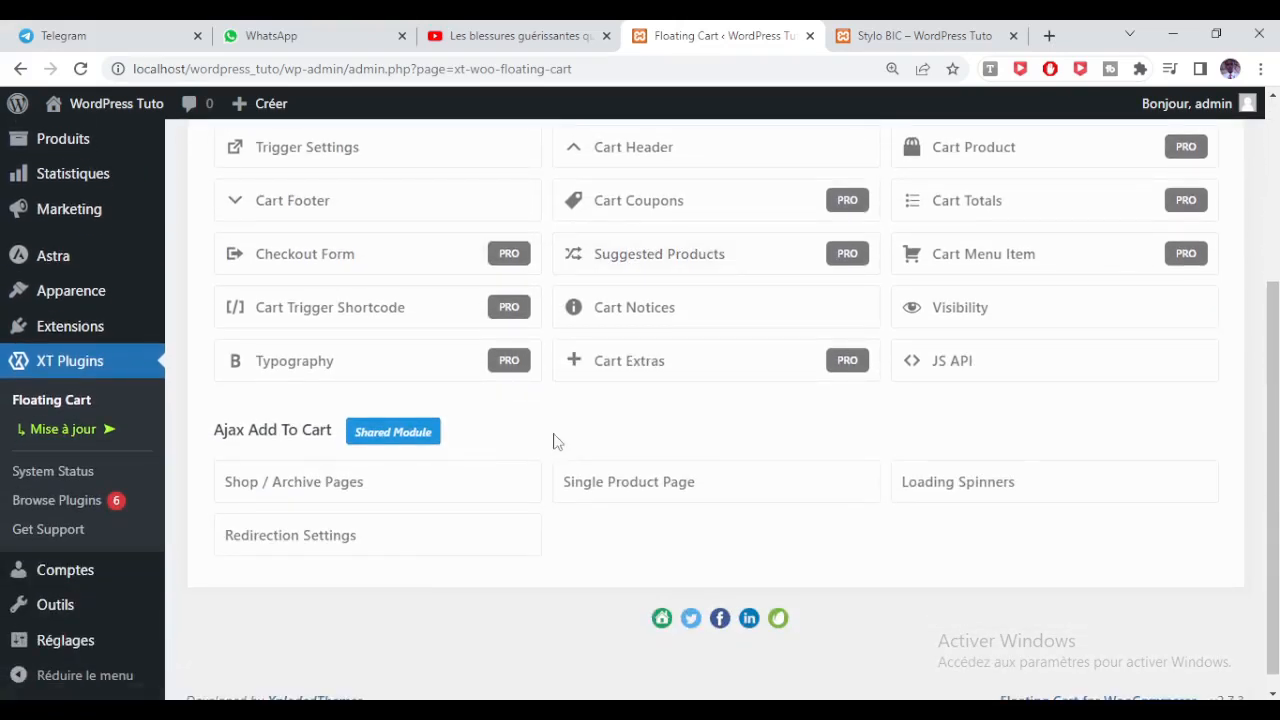
scroll(523, 486, up, 2)
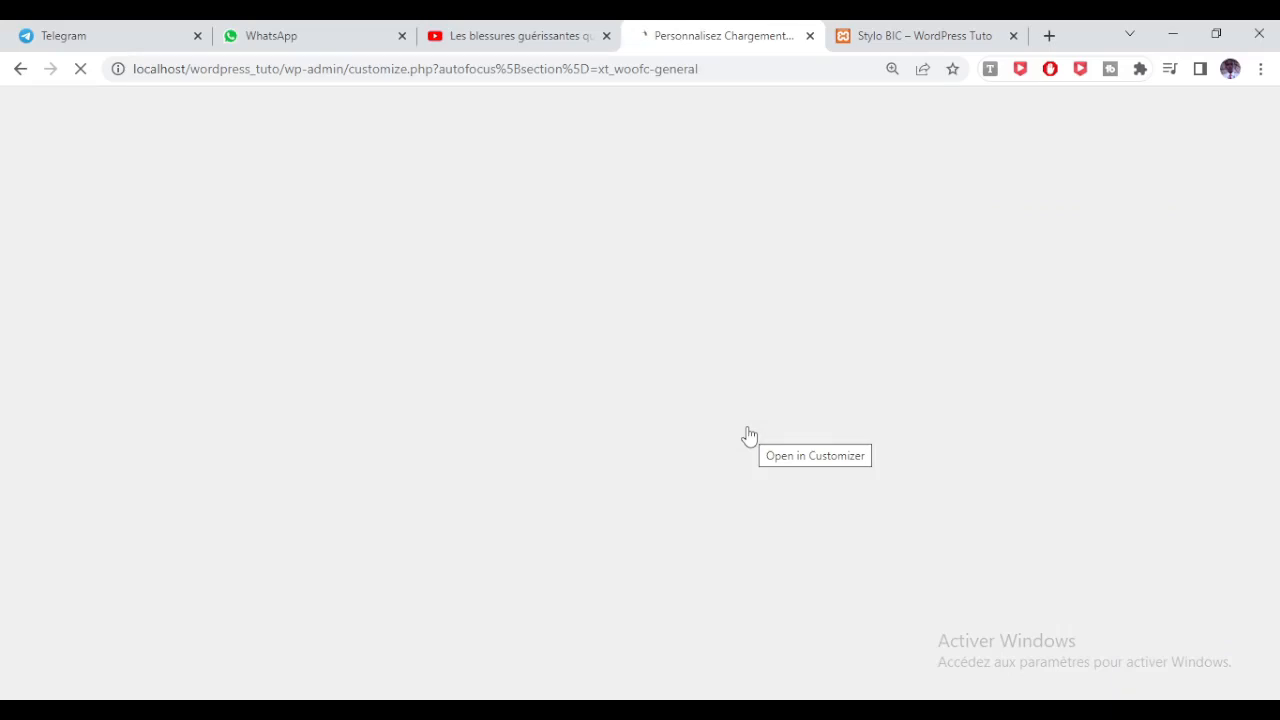
Reload the Stylo BIC product page and check the floating cart on it.
click(922, 38)
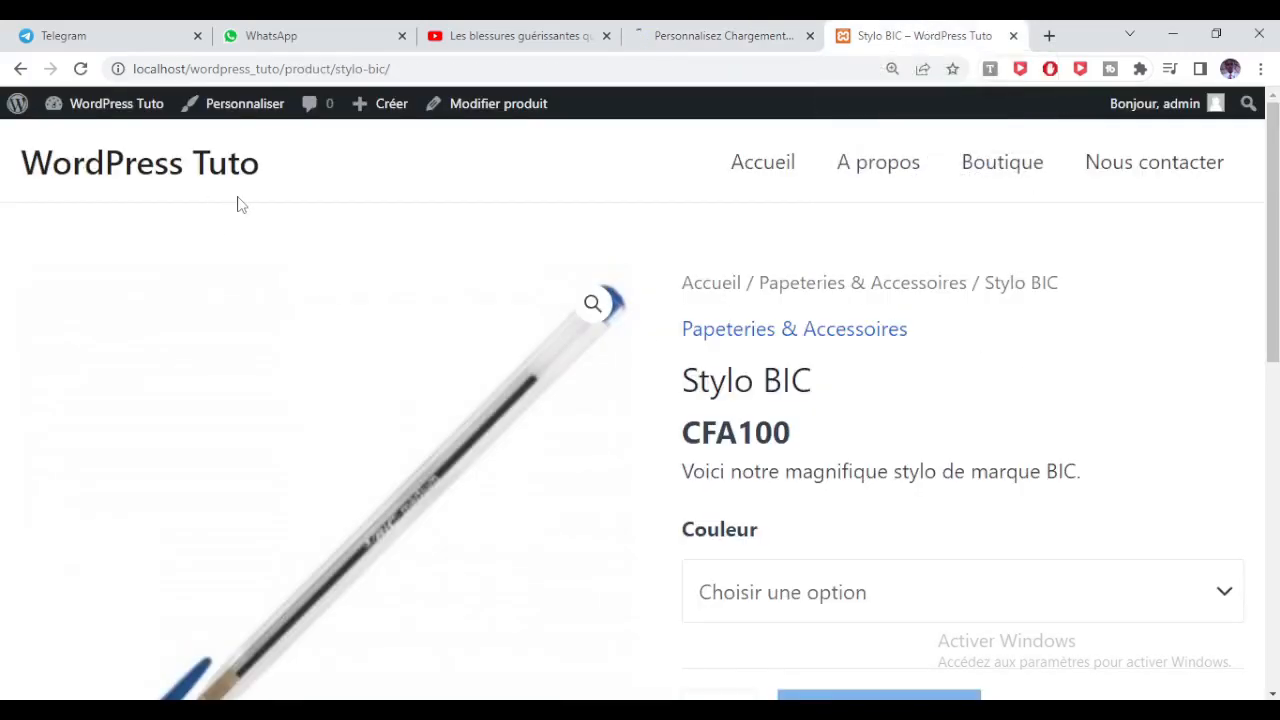
click(80, 70)
scroll(990, 350, down, 4)
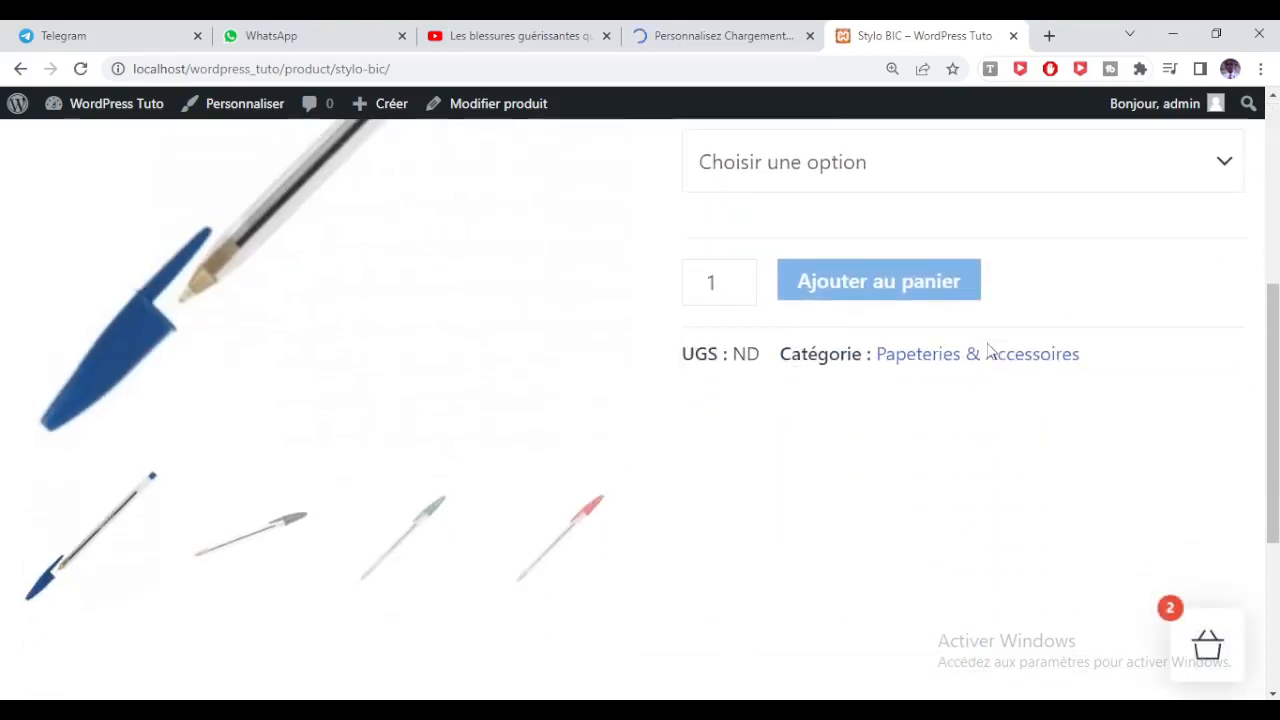
scroll(988, 350, down, 1)
scroll(988, 350, up, 4)
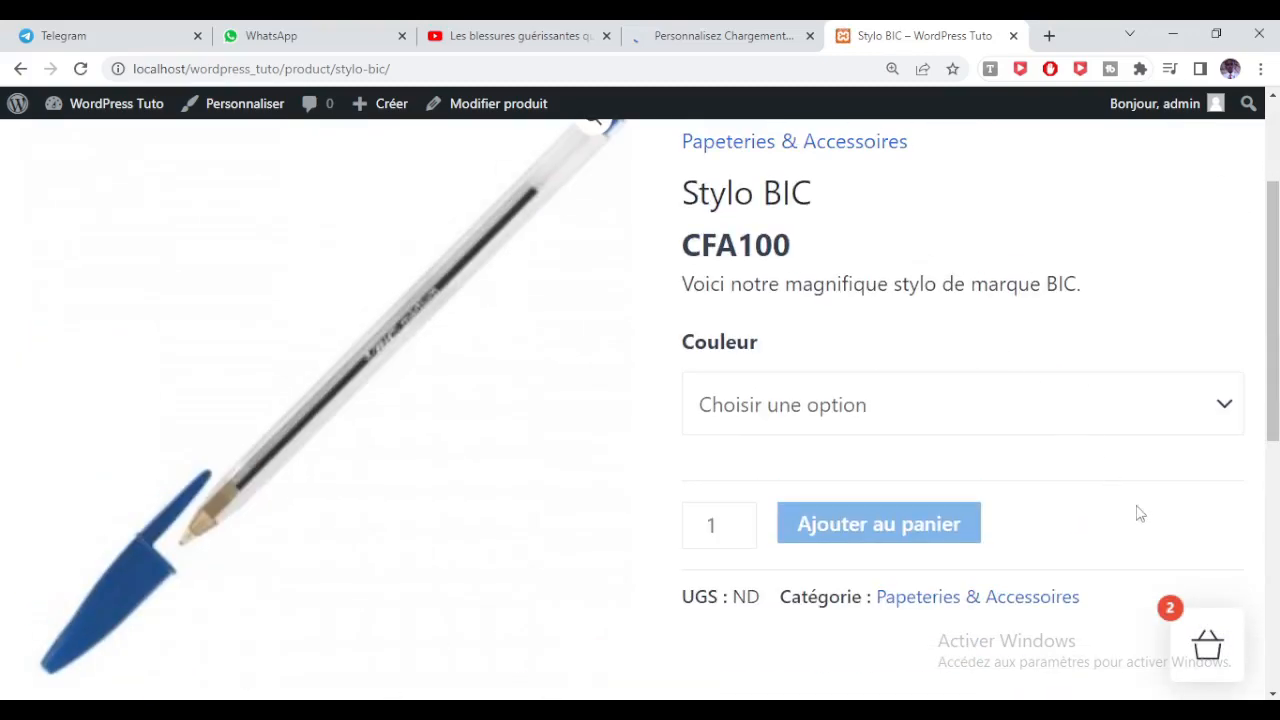
Reduce the Stylo BIC quantity to 1 in the floating cart and close the cart.
click(1207, 647)
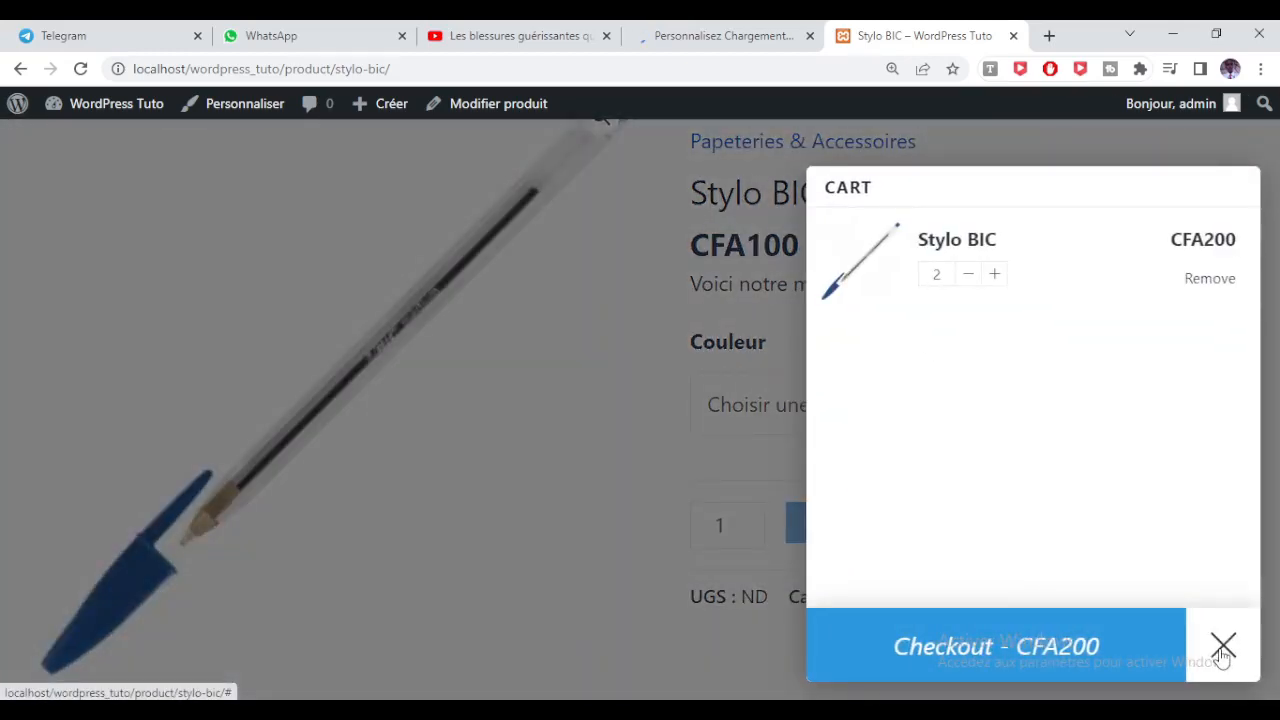
click(967, 284)
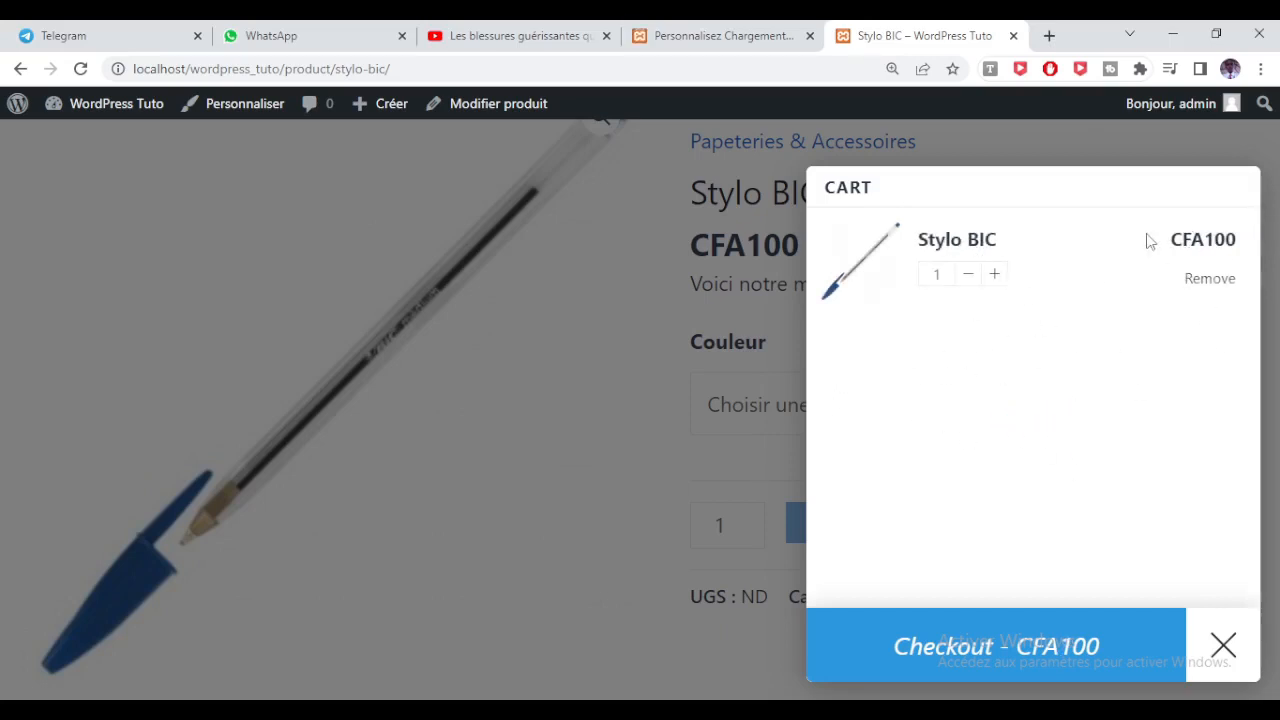
click(1222, 644)
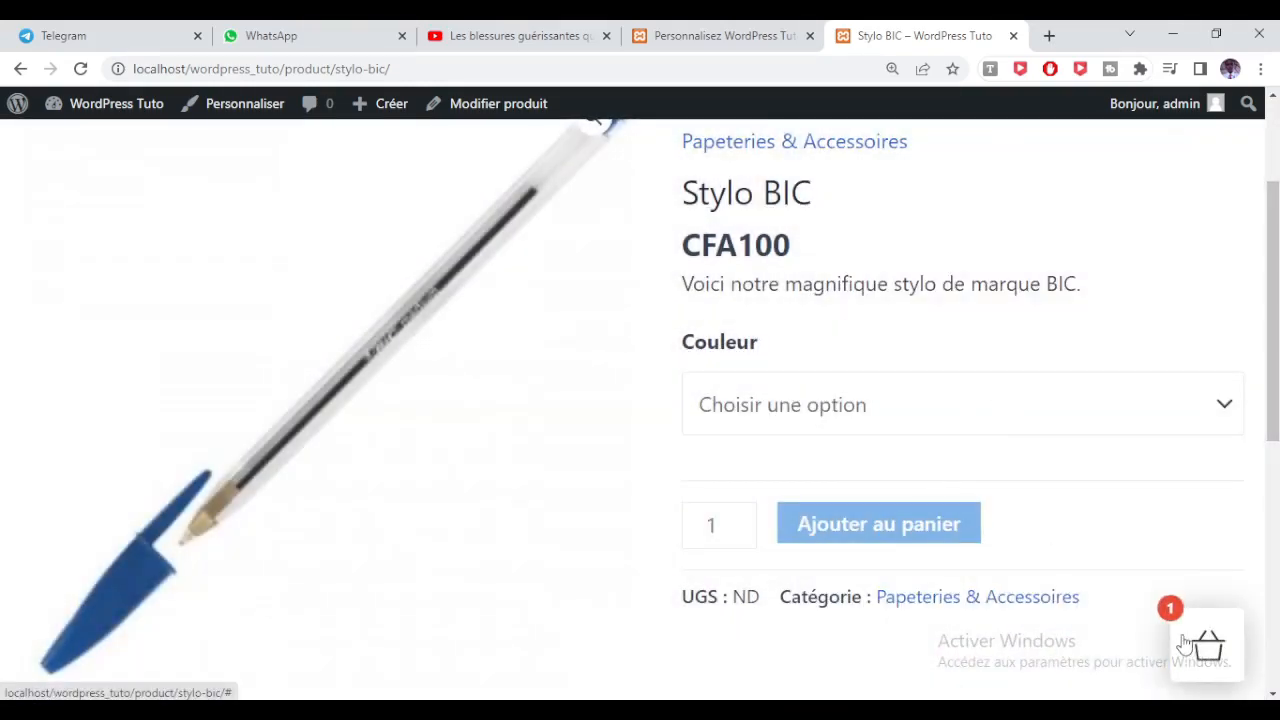
scroll(1186, 620, down, 2)
scroll(1186, 617, up, 3)
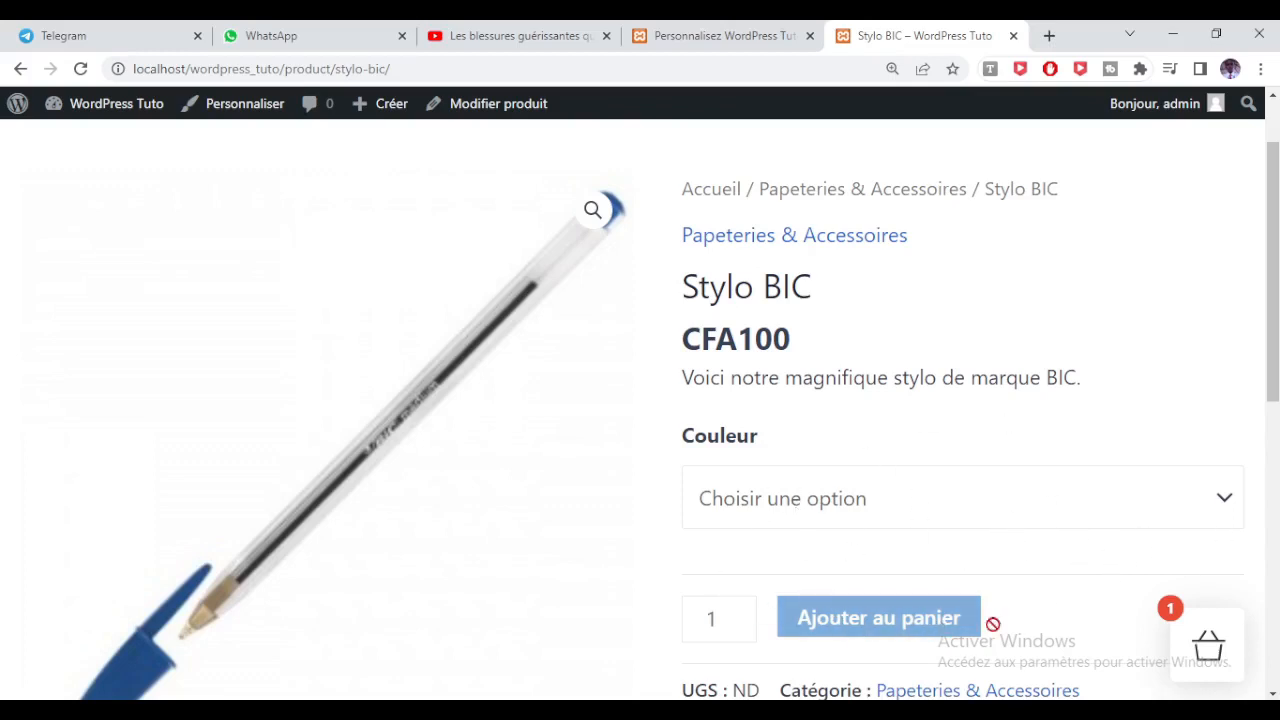
Open the floating cart on the Stylo BIC page, check its contents and close it.
scroll(1012, 452, up, 1)
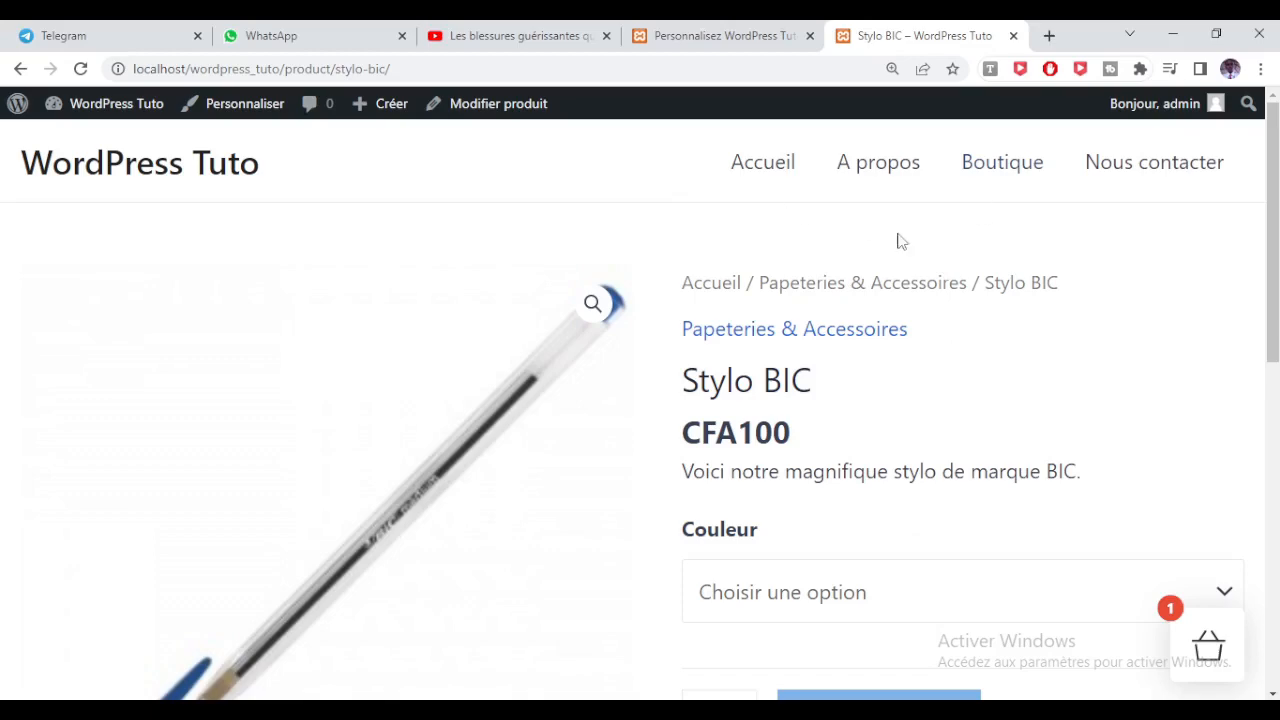
scroll(835, 412, down, 1)
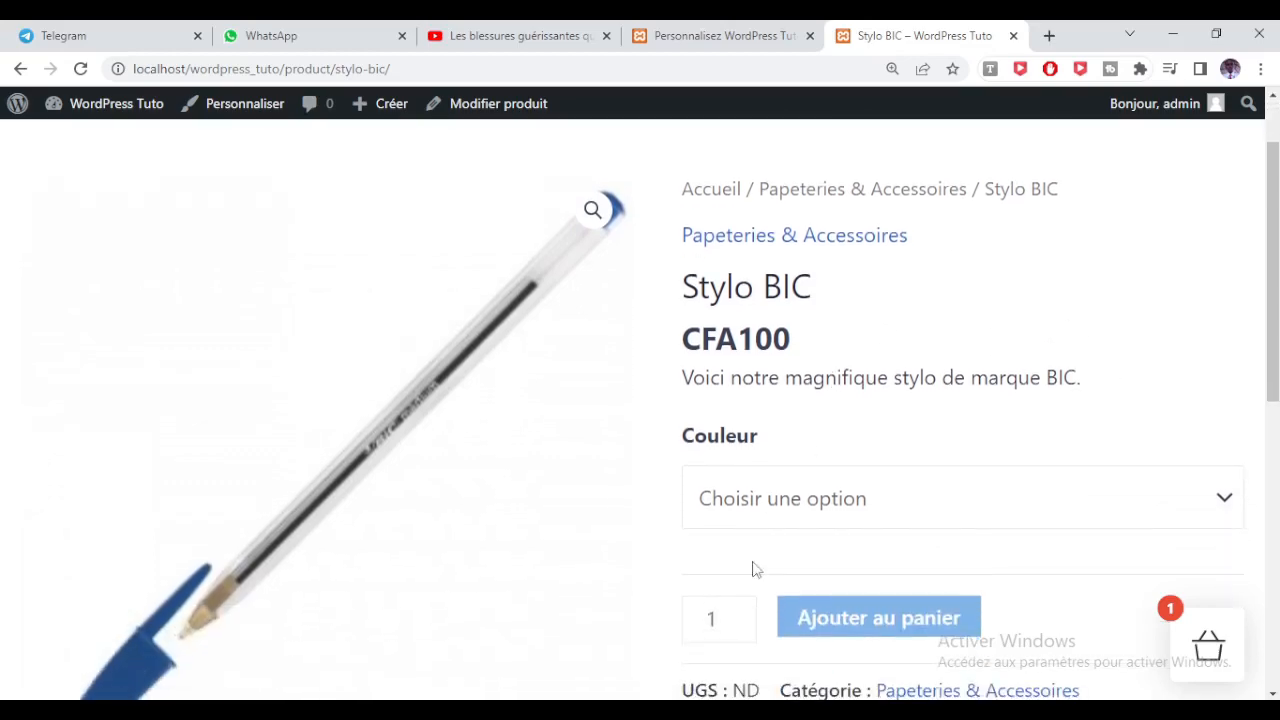
click(1219, 661)
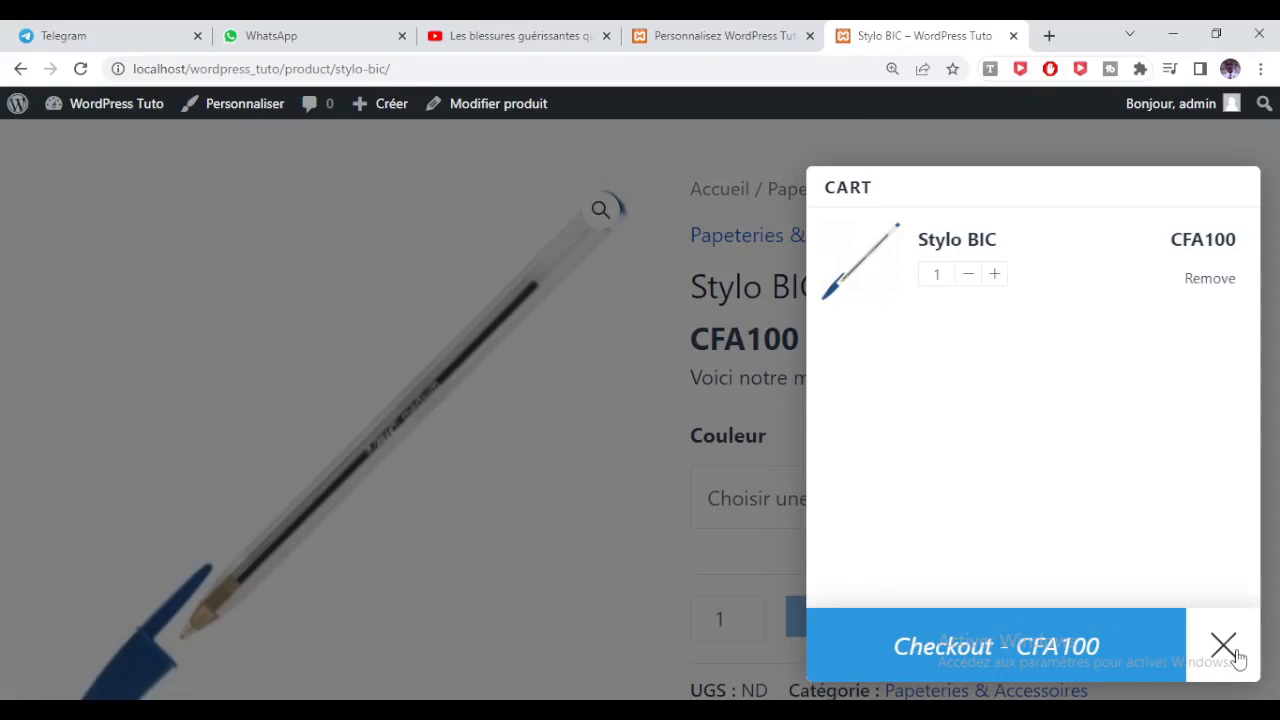
click(1223, 645)
Try the Noir and Vert colours of Stylo BIC, choose Rouge and add one pen to the cart.
scroll(805, 450, down, 2)
click(810, 325)
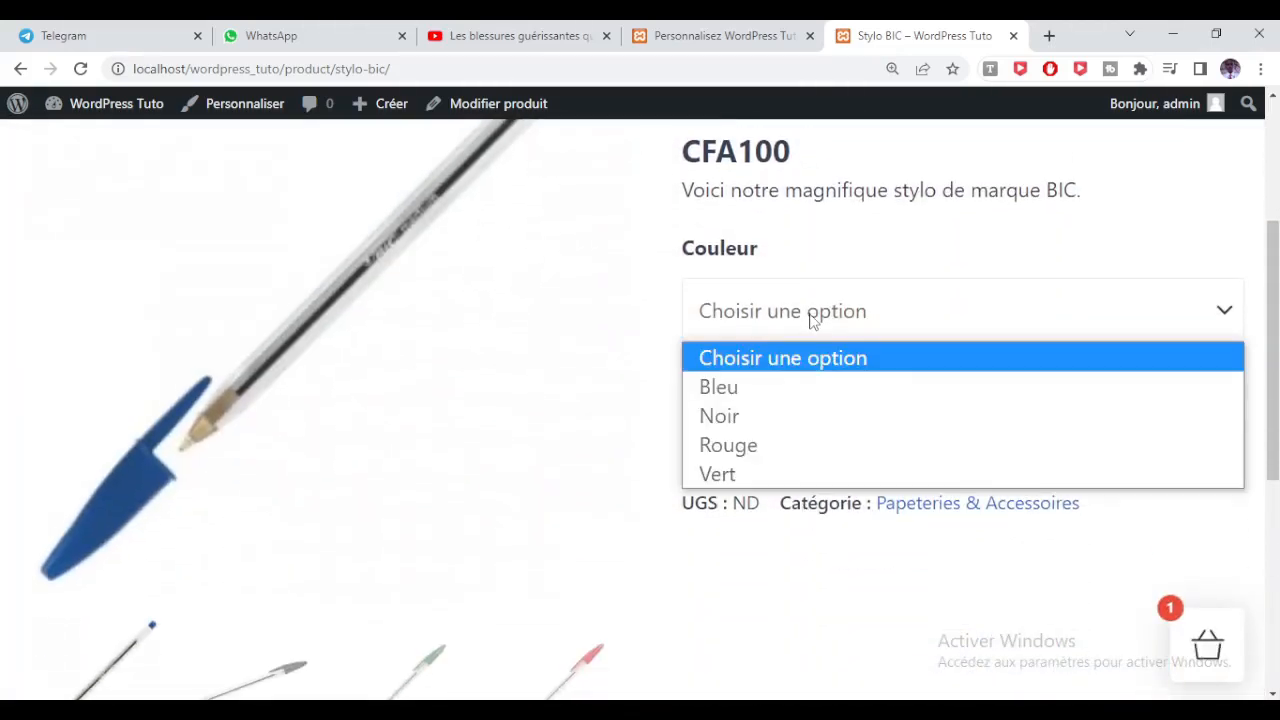
click(757, 418)
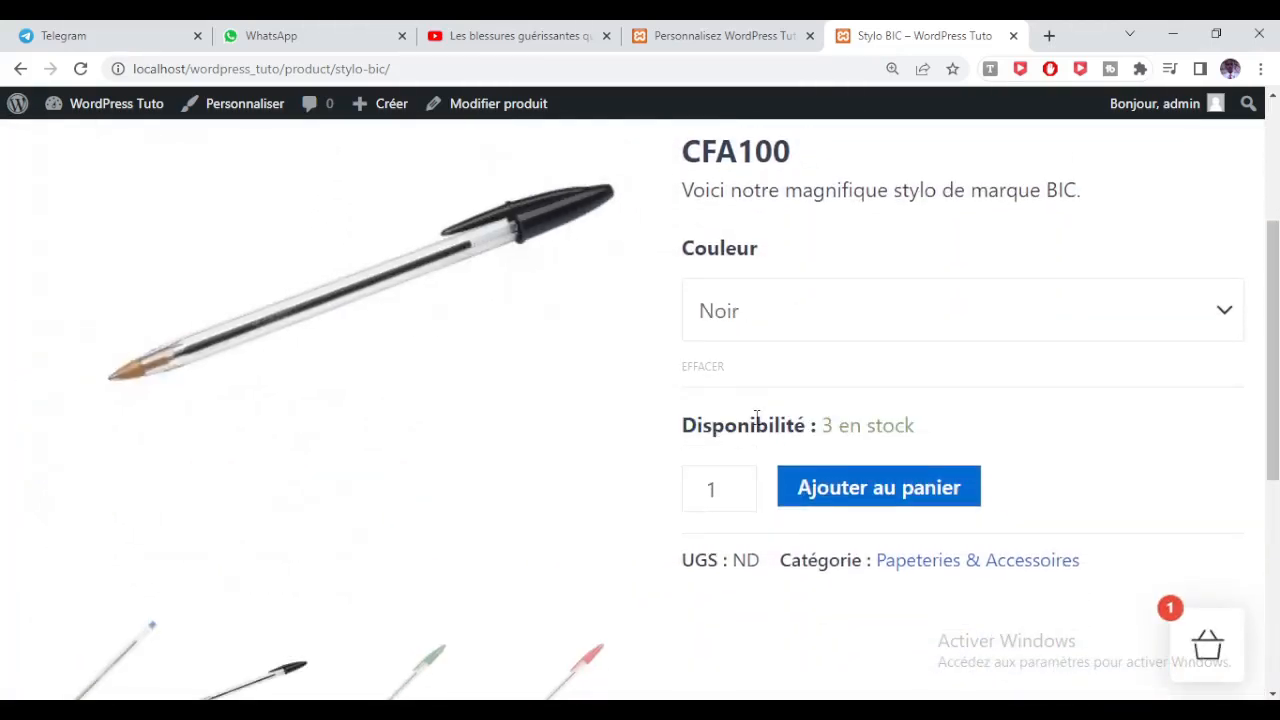
click(766, 320)
click(753, 472)
click(766, 302)
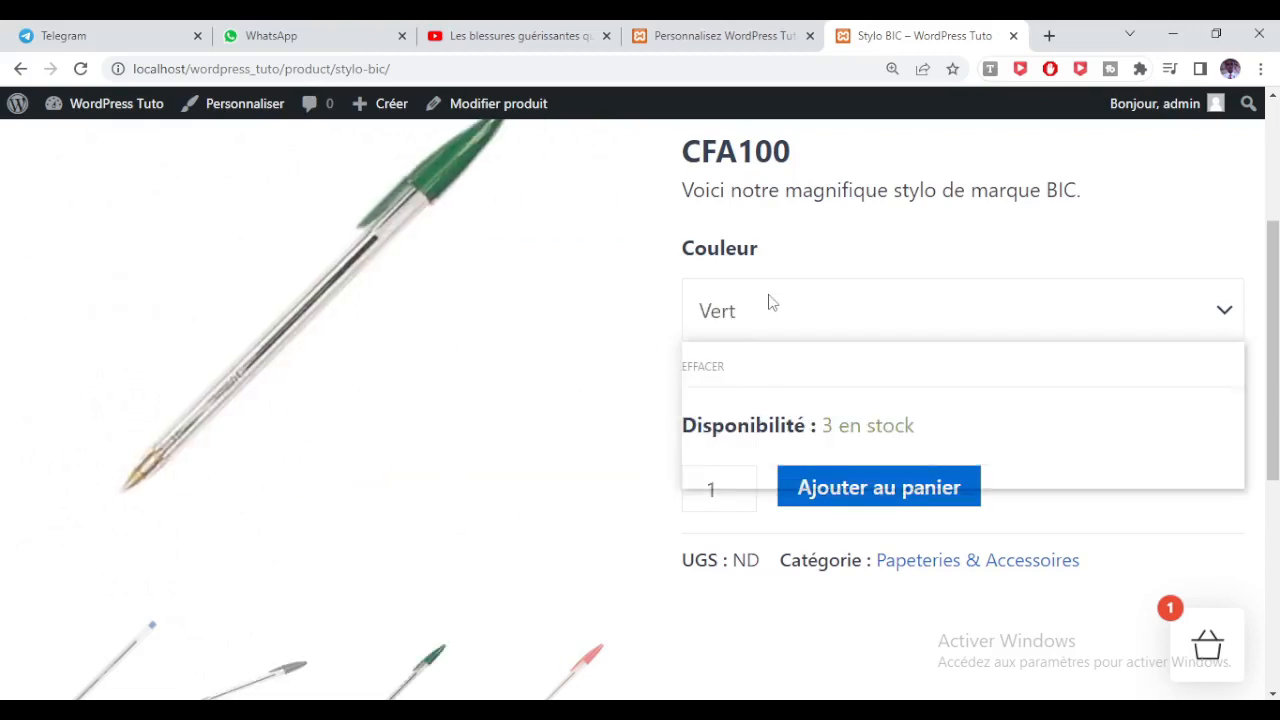
click(766, 446)
click(858, 488)
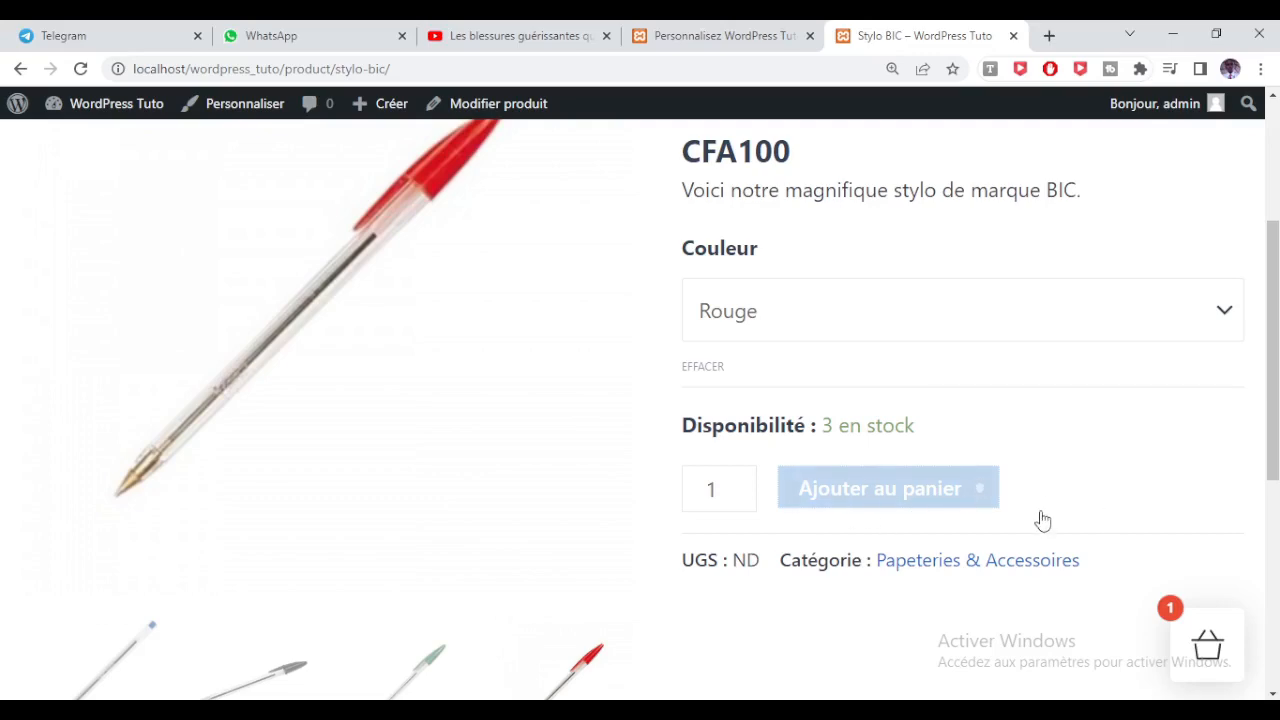
Open the floating cart to check the pens listed in it.
scroll(1058, 515, up, 2)
scroll(1058, 515, up, 1)
scroll(1058, 515, up, 1)
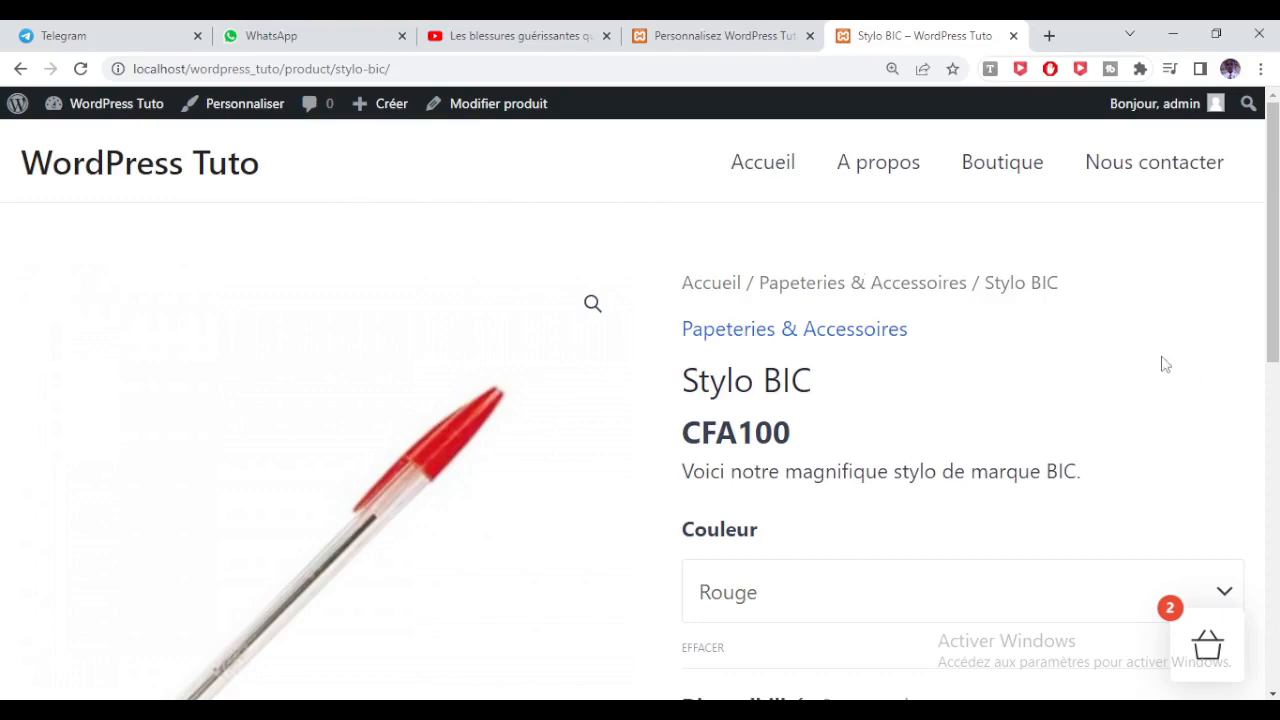
click(1207, 647)
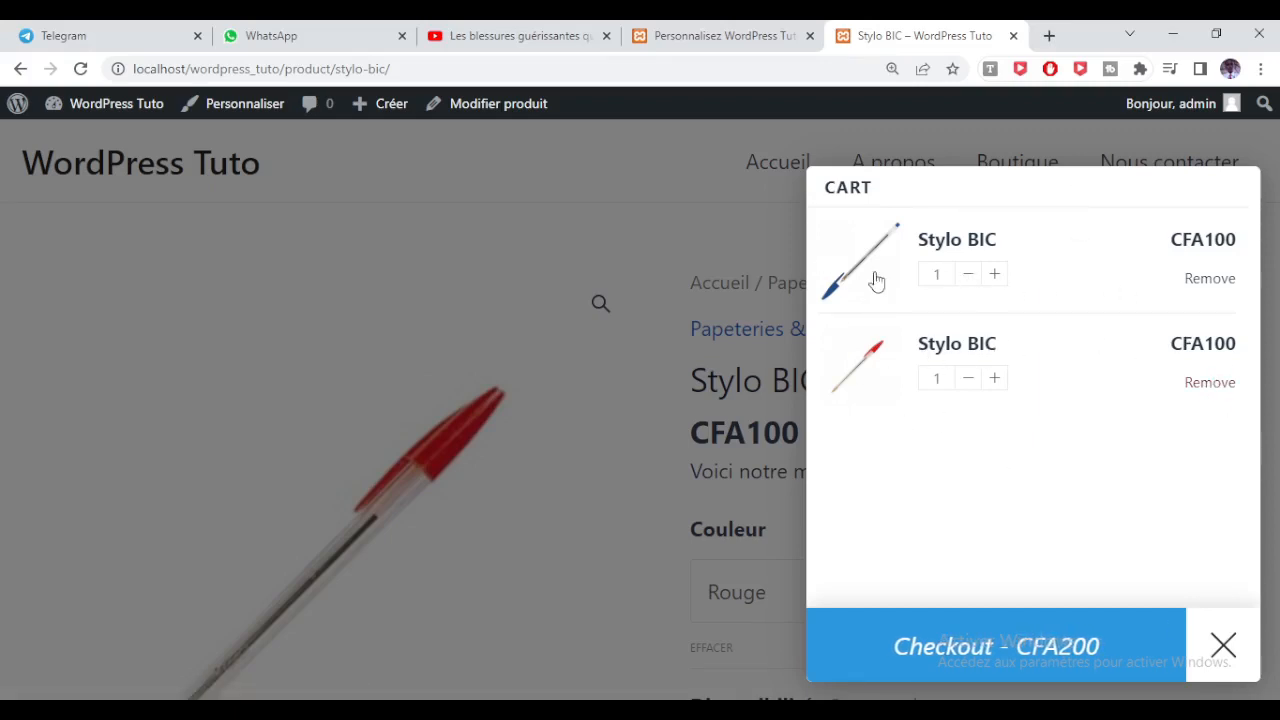
Look over the Floating Cart General settings and premium features in the Customizer, and leave it without publishing.
click(735, 35)
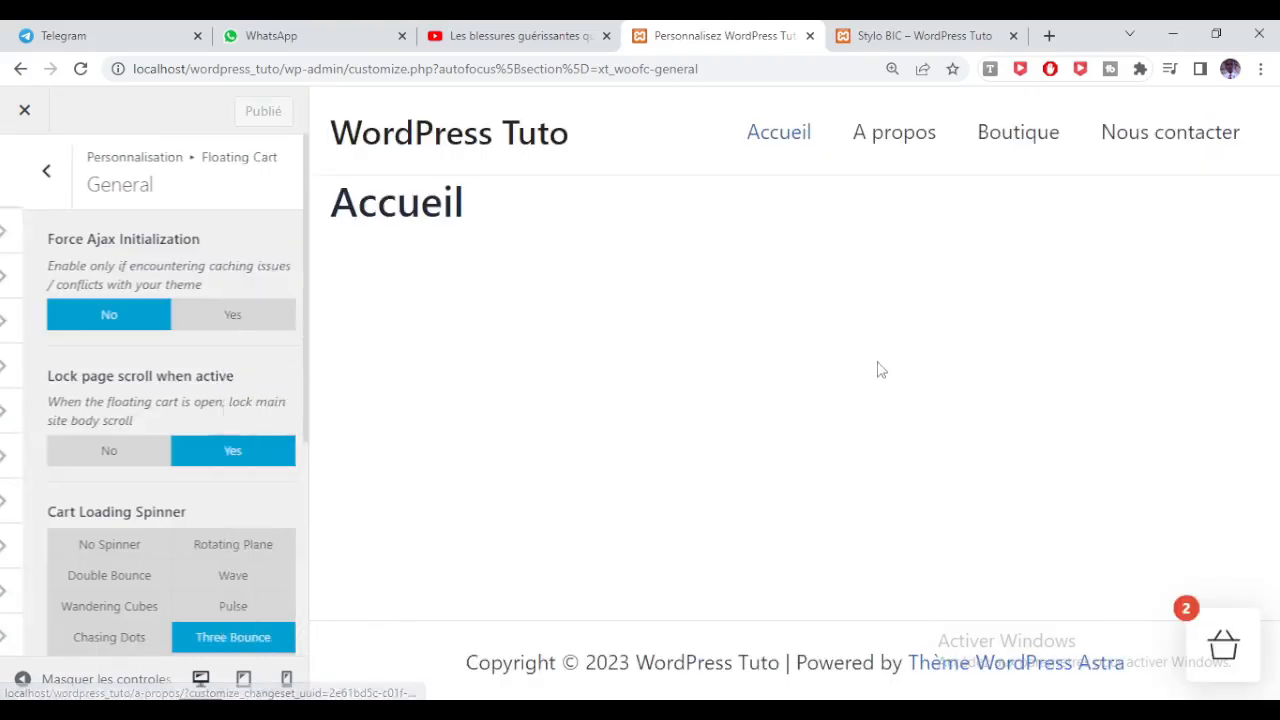
scroll(101, 400, down, 2)
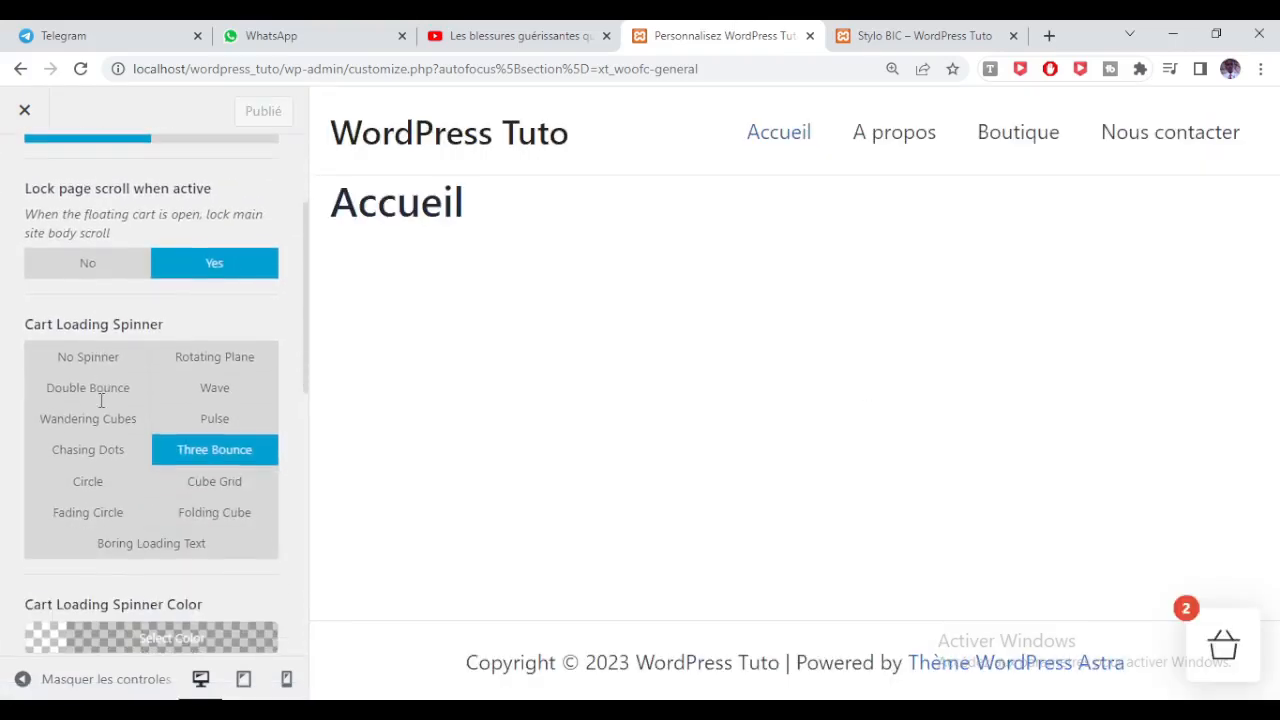
scroll(101, 400, down, 5)
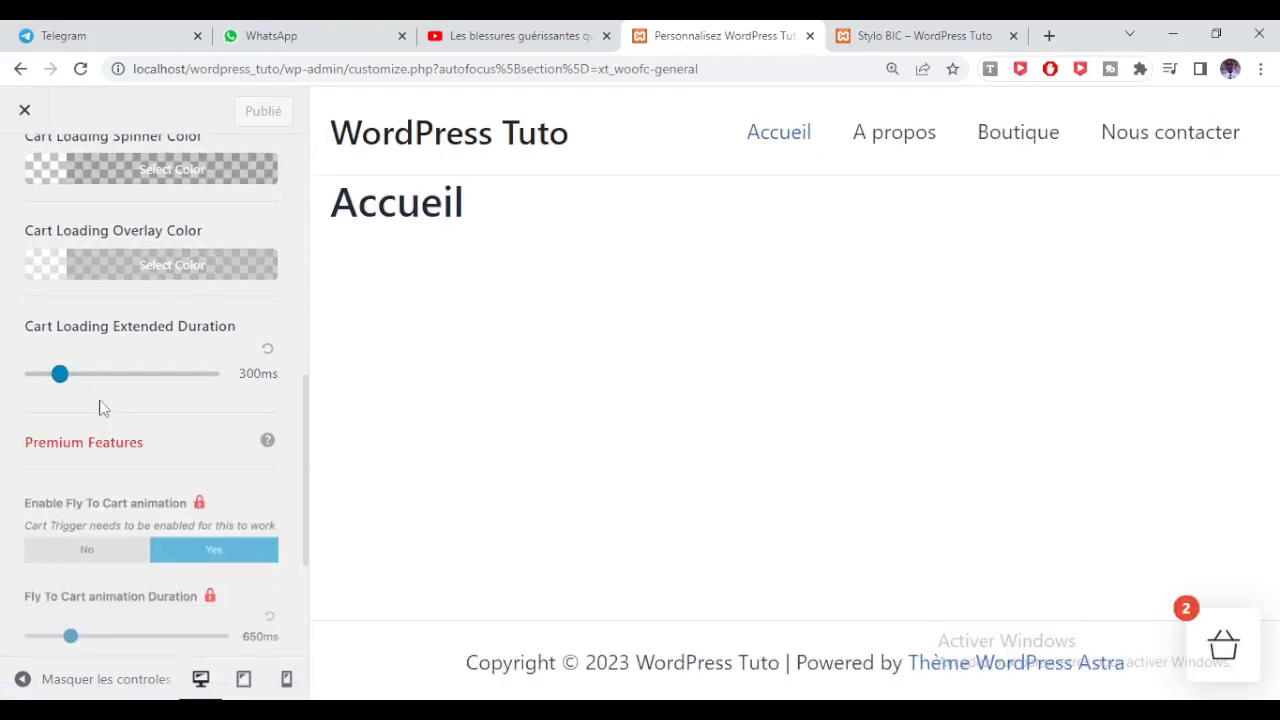
scroll(101, 405, down, 2)
scroll(104, 395, up, 2)
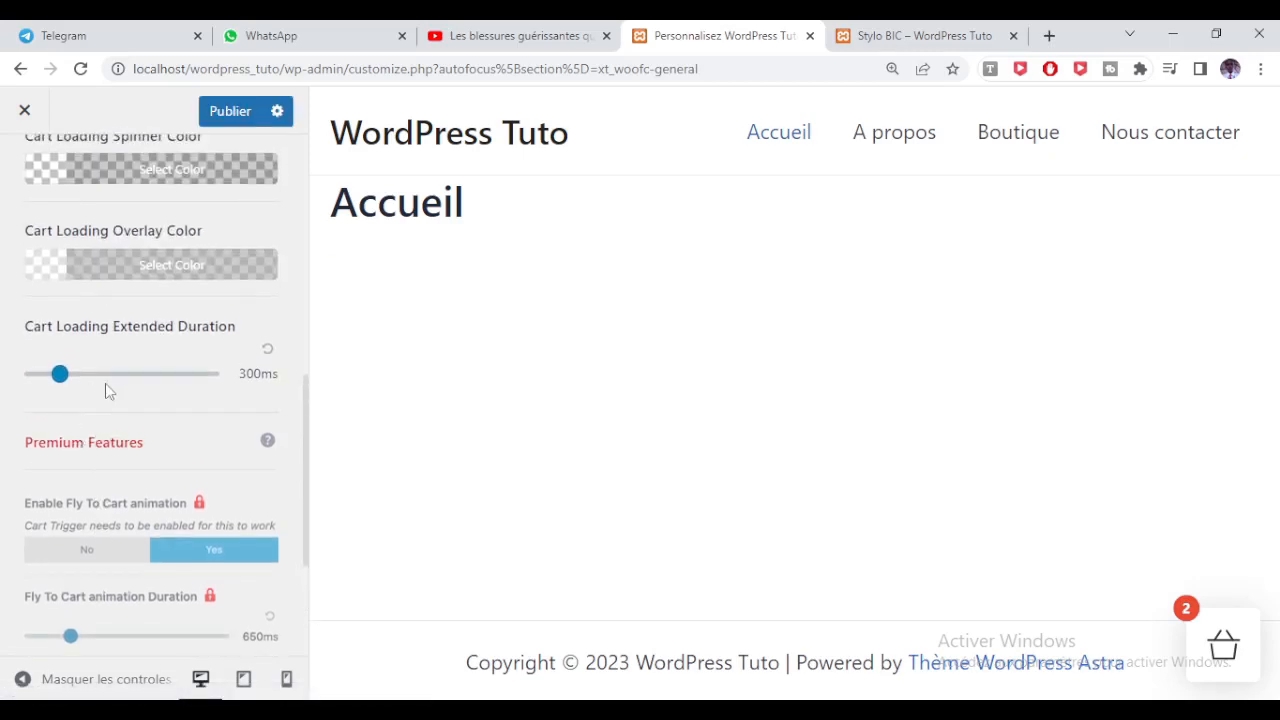
scroll(86, 428, down, 2)
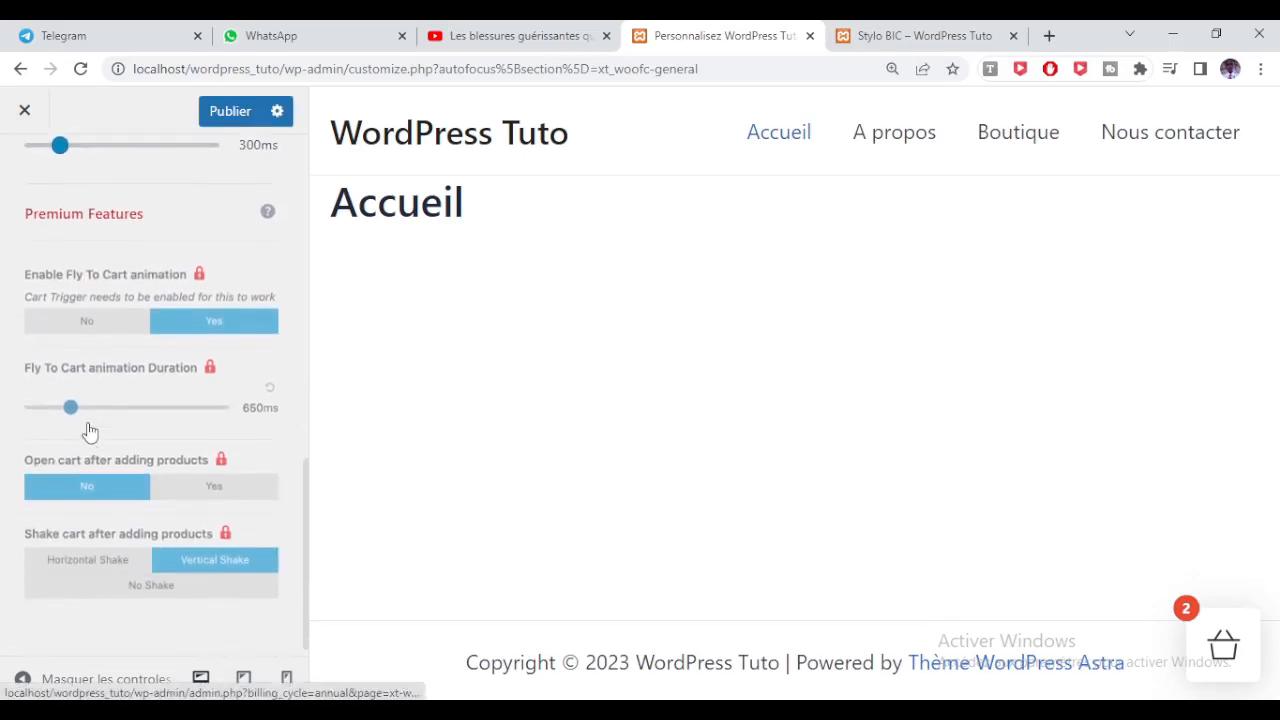
scroll(87, 426, up, 1)
scroll(79, 407, up, 6)
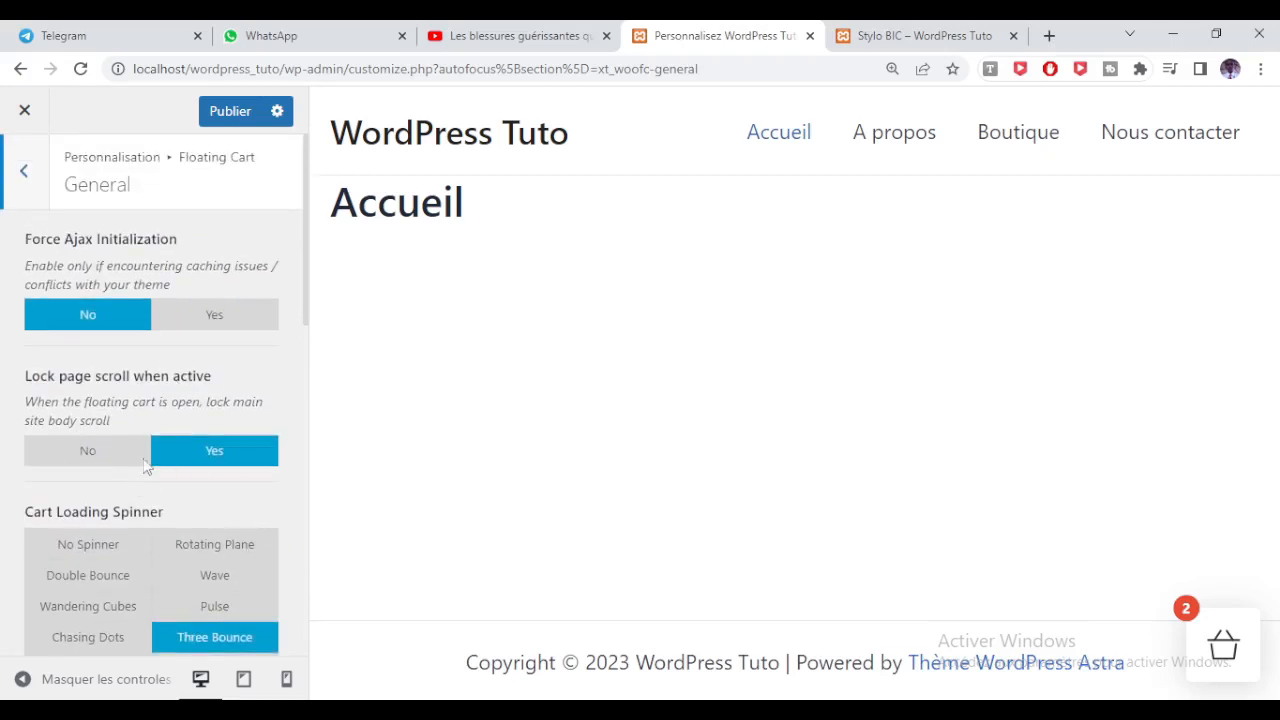
scroll(211, 470, down, 3)
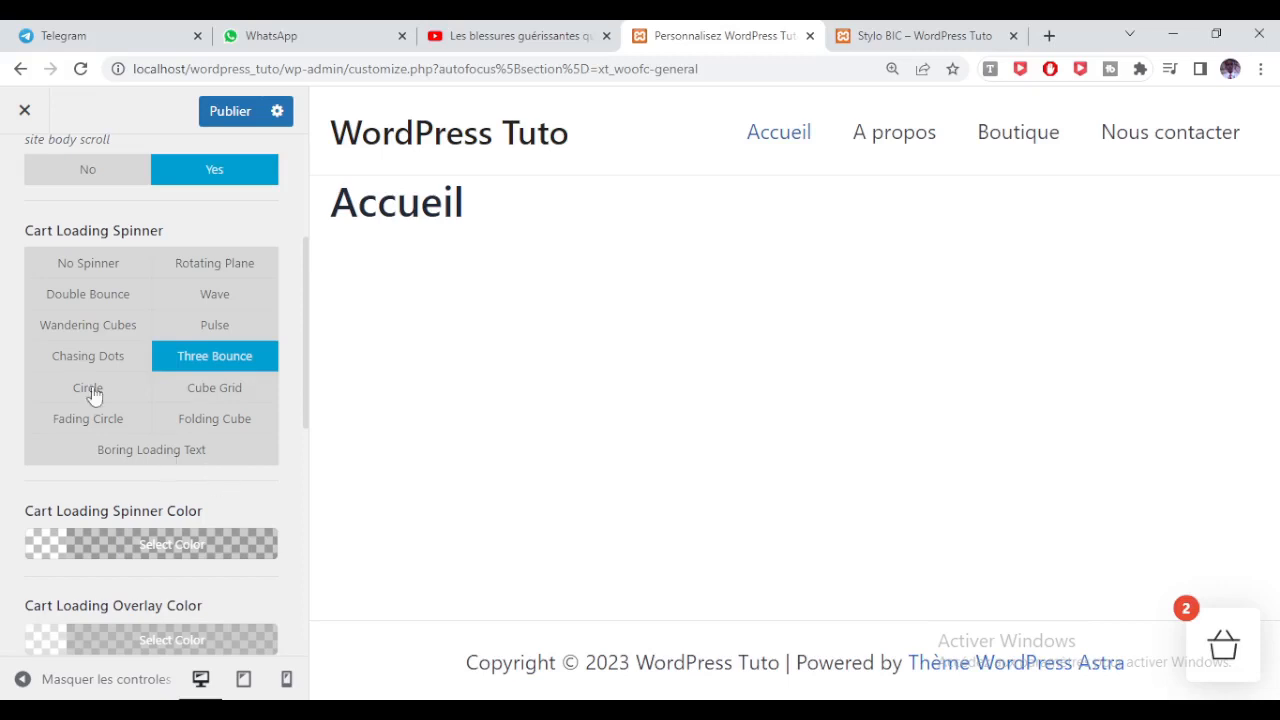
scroll(125, 420, down, 4)
scroll(160, 370, down, 3)
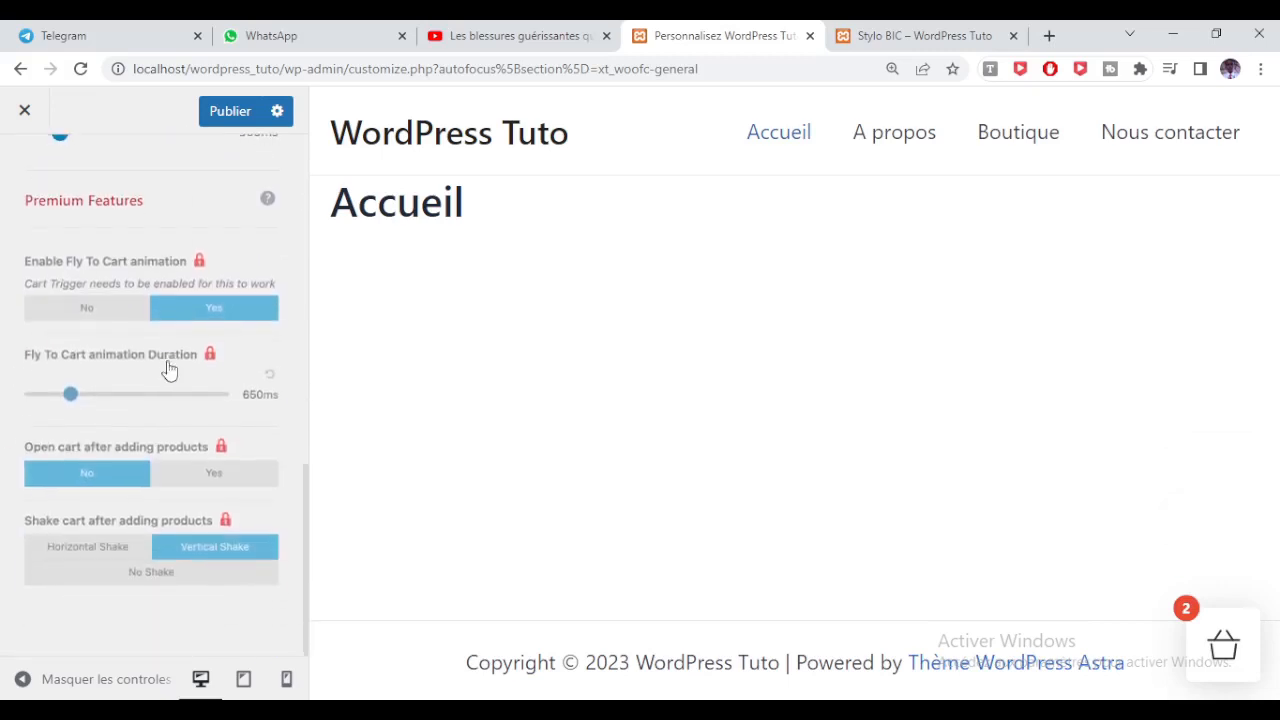
scroll(70, 400, up, 6)
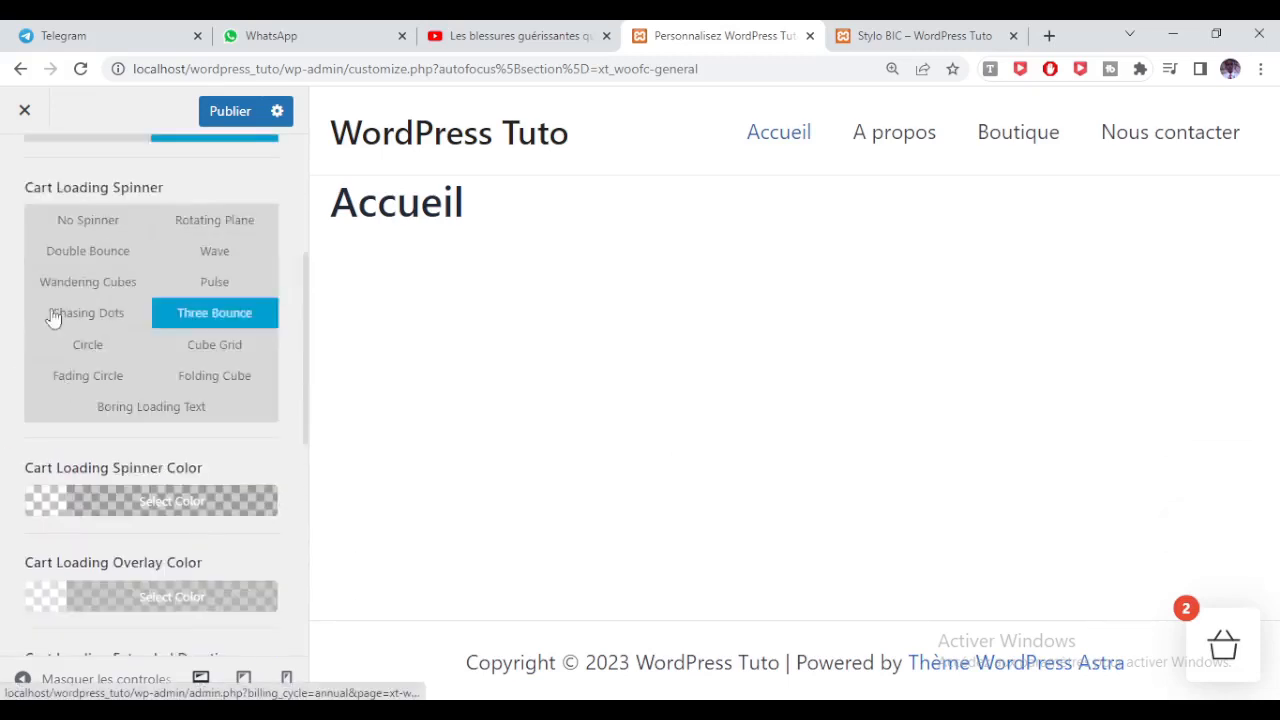
click(24, 110)
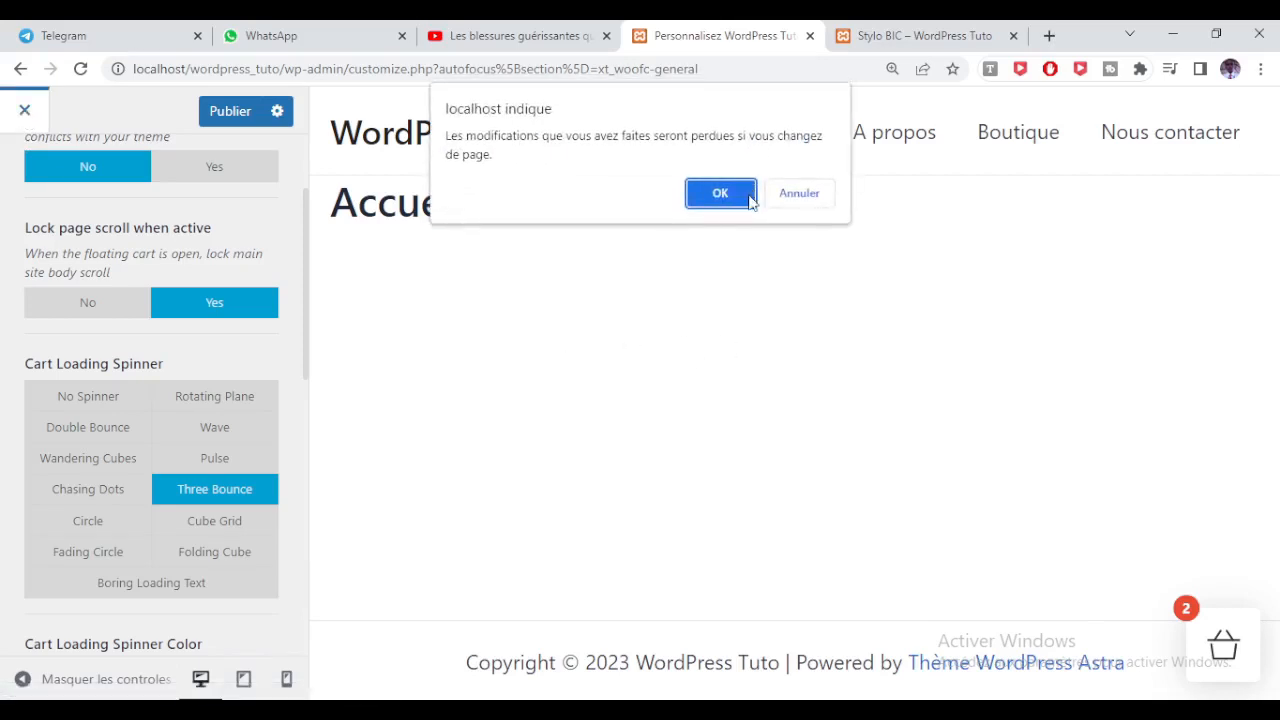
click(748, 198)
Return to the Stylo BIC page, proceed to checkout from the floating cart and review the billing details and order summary.
click(951, 31)
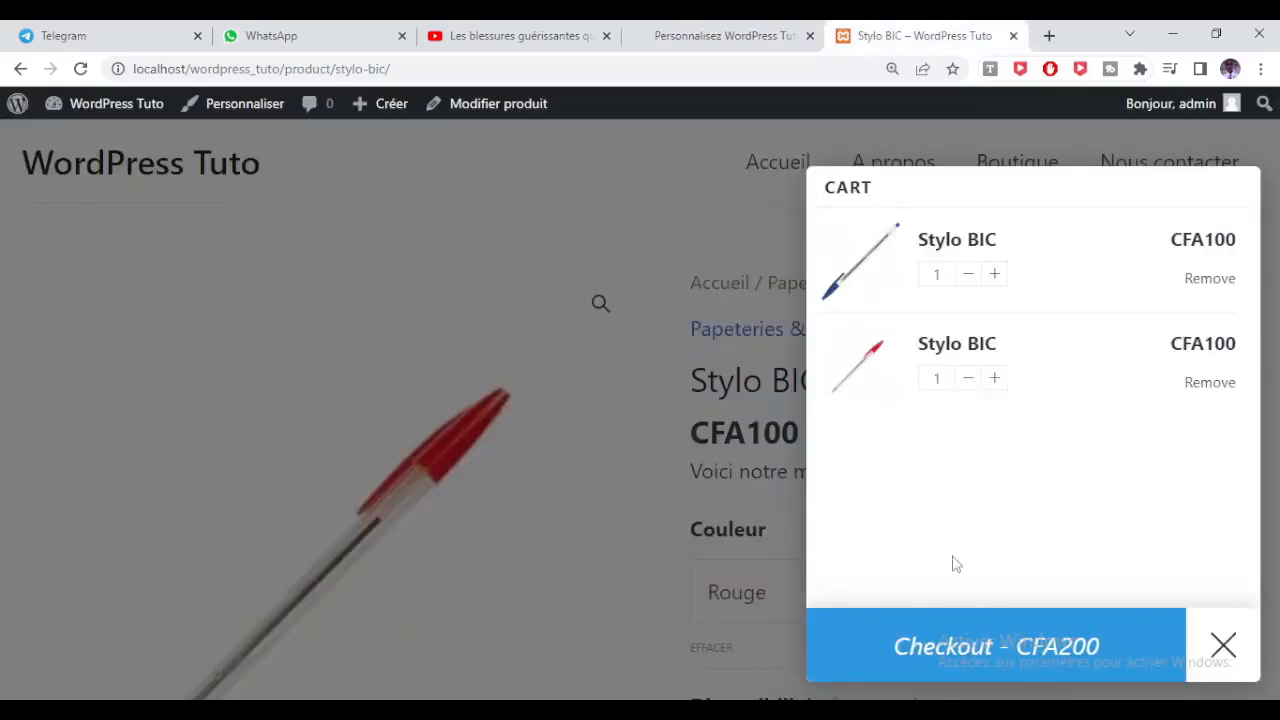
click(926, 648)
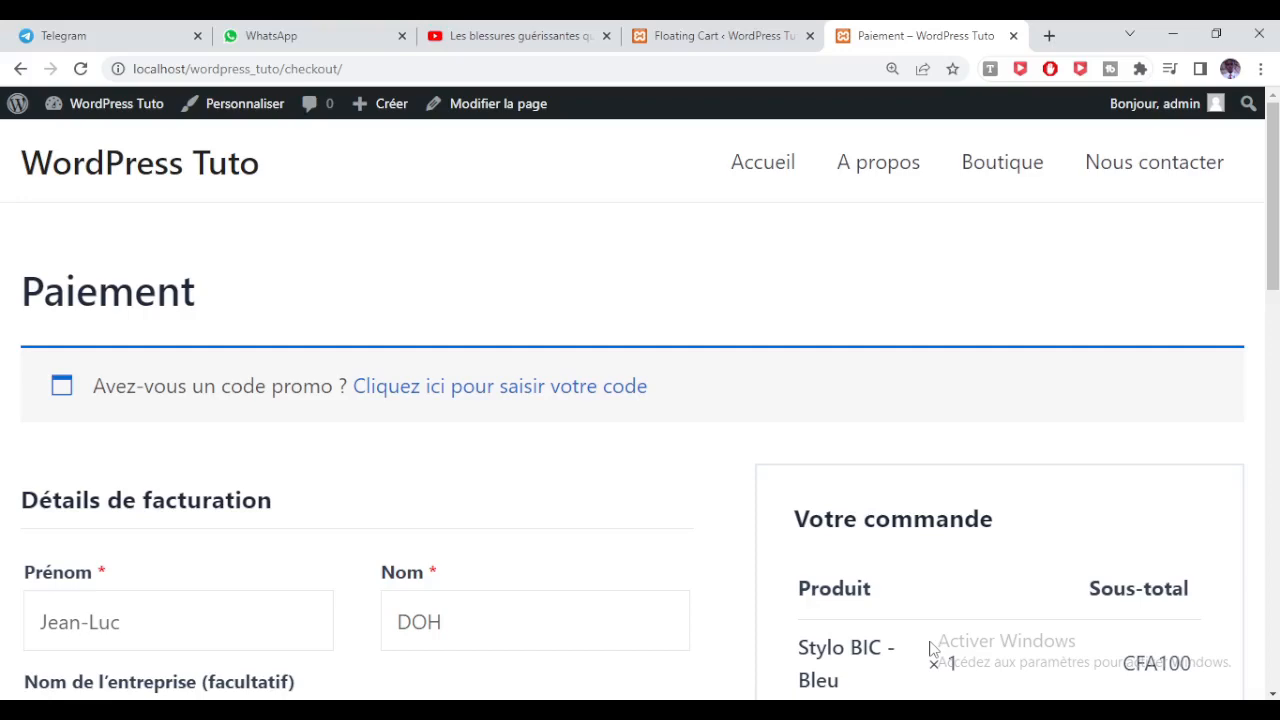
scroll(930, 650, down, 5)
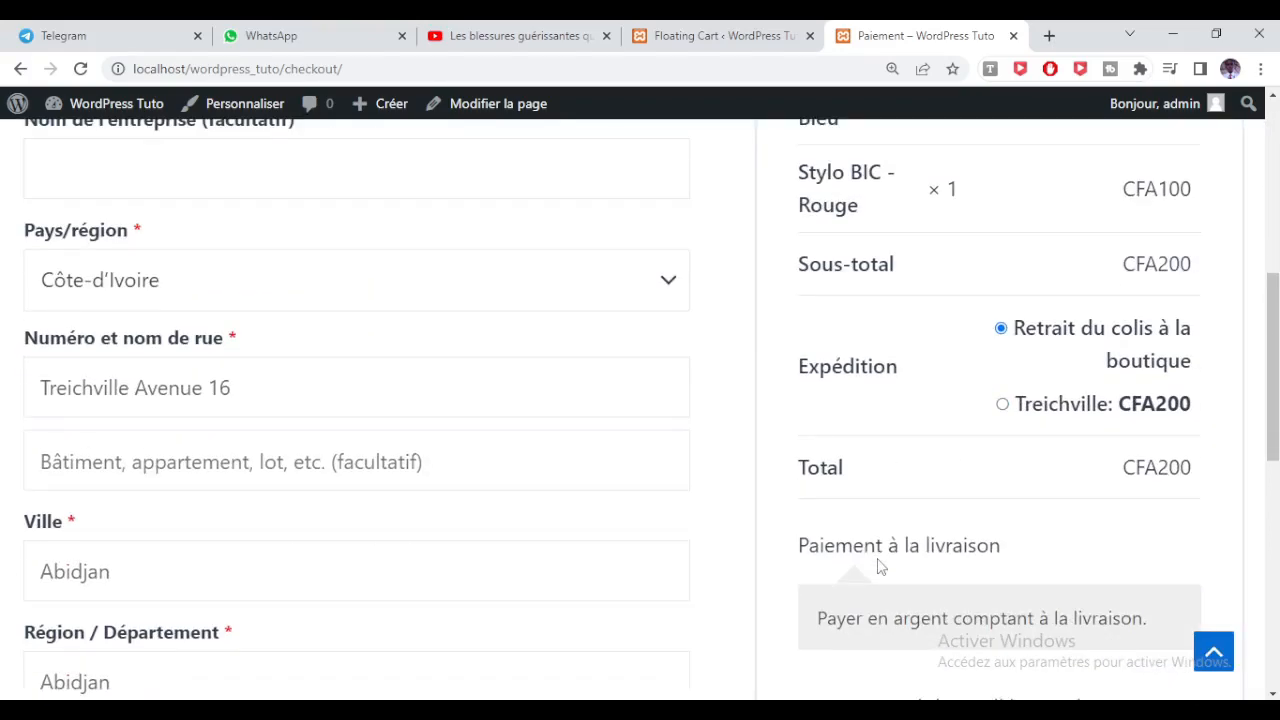
scroll(880, 567, down, 3)
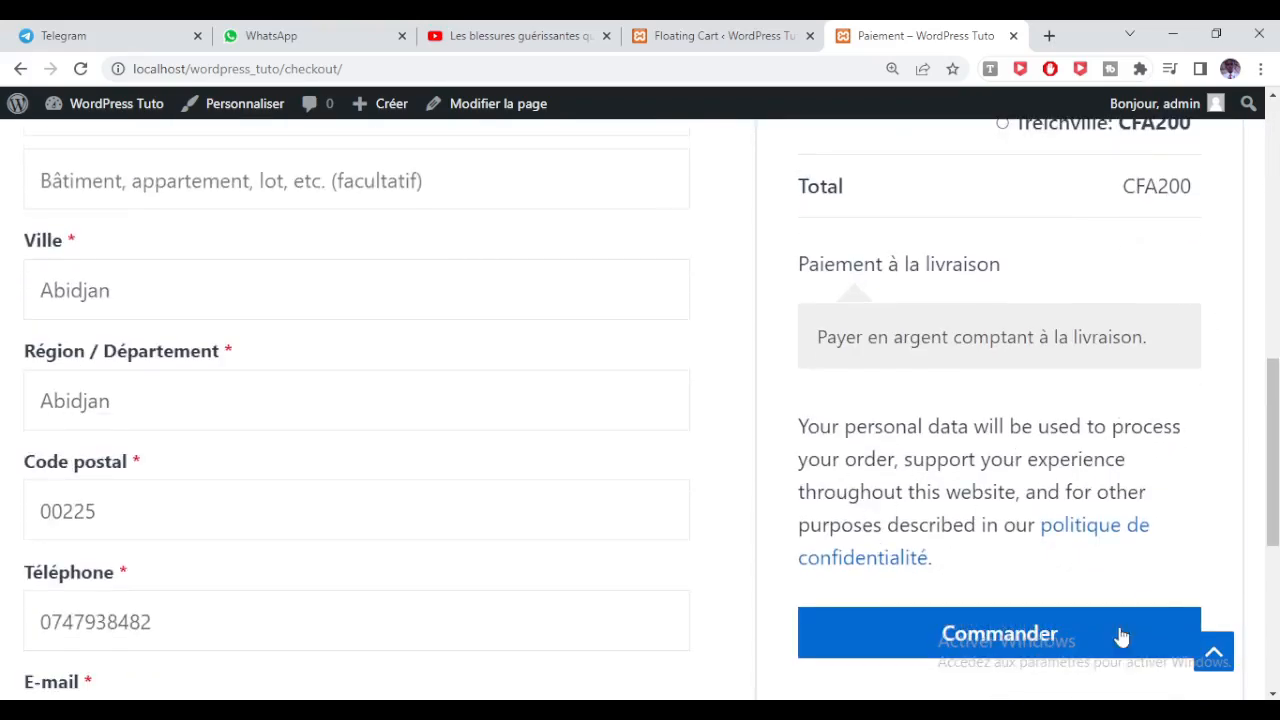
scroll(1093, 616, up, 8)
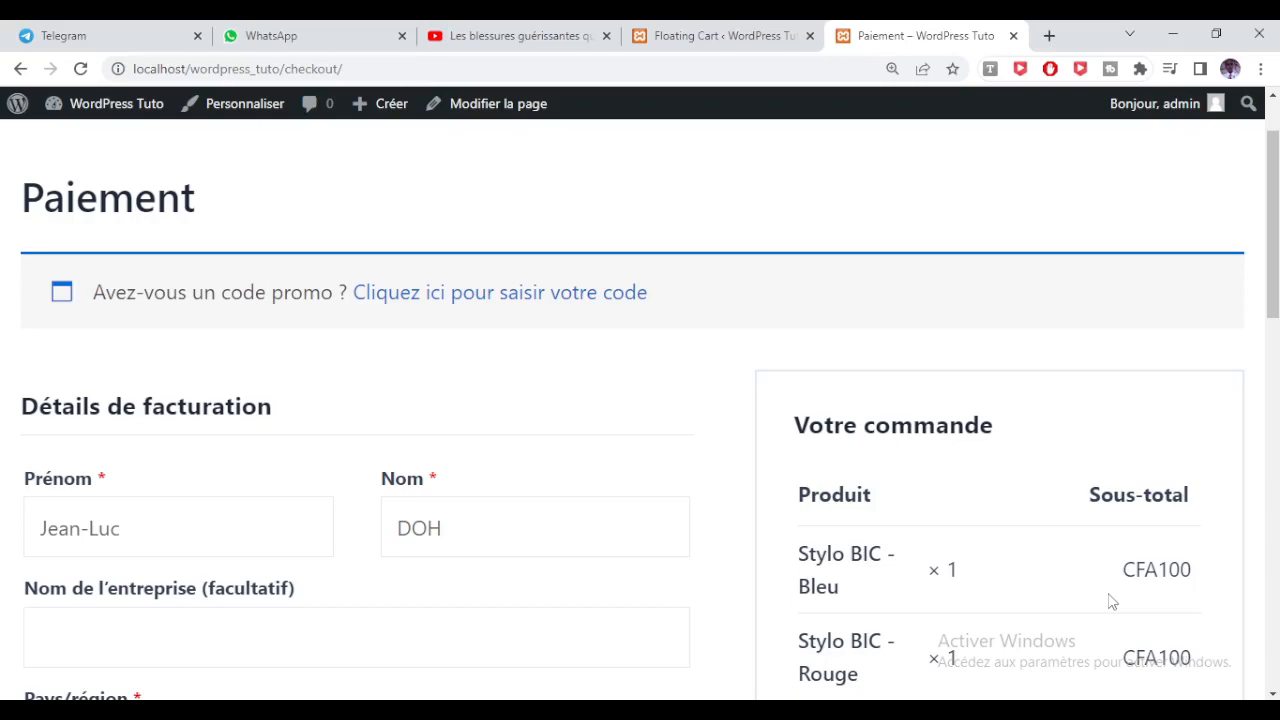
scroll(1110, 600, down, 3)
scroll(1110, 597, up, 4)
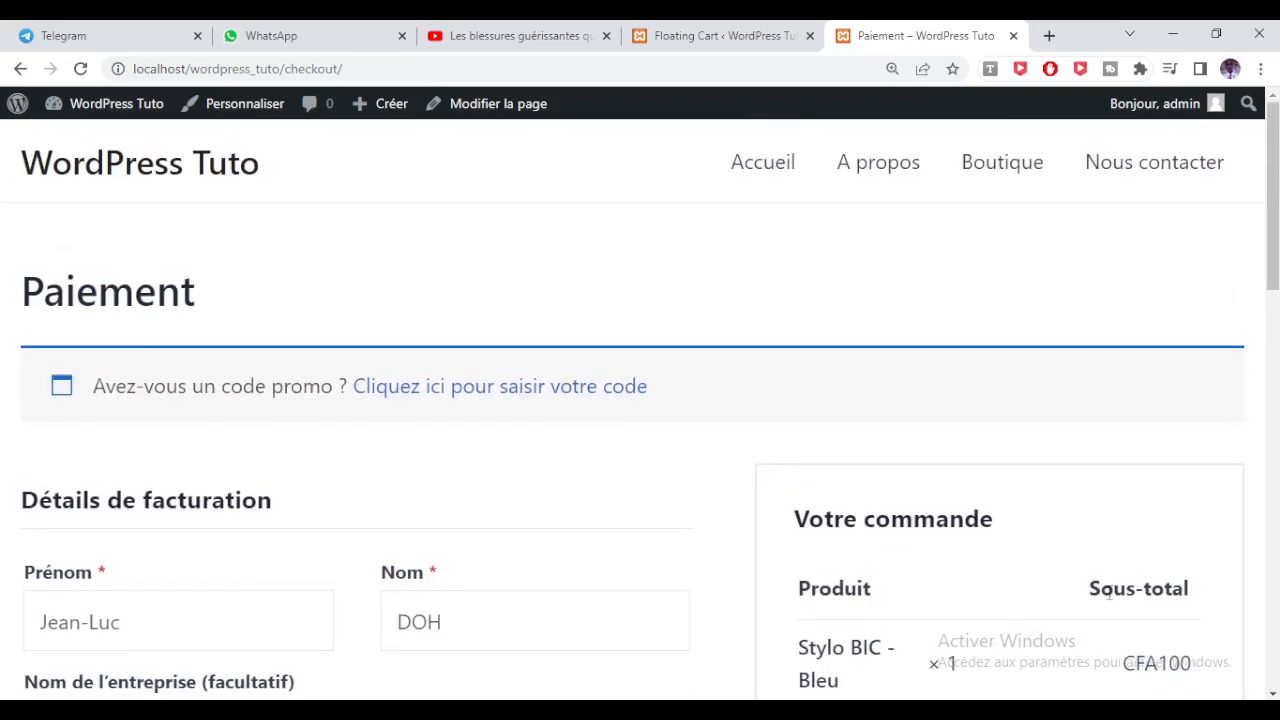